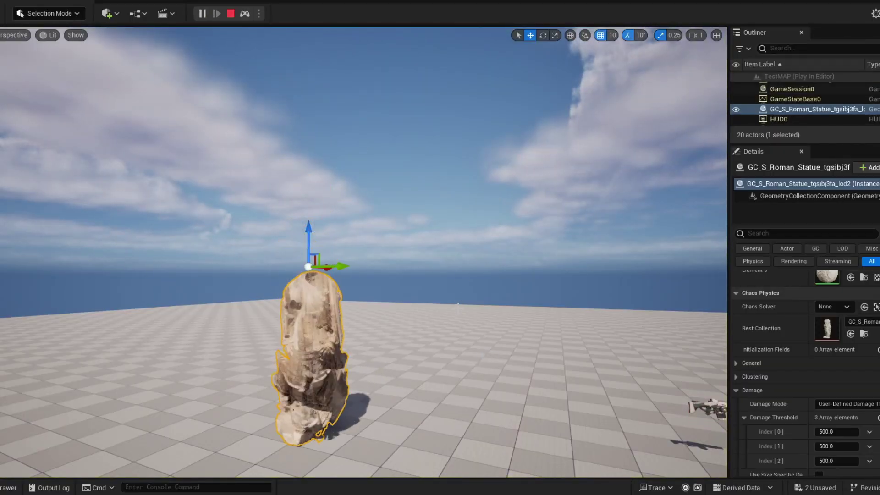
pyautogui.click(405, 179)
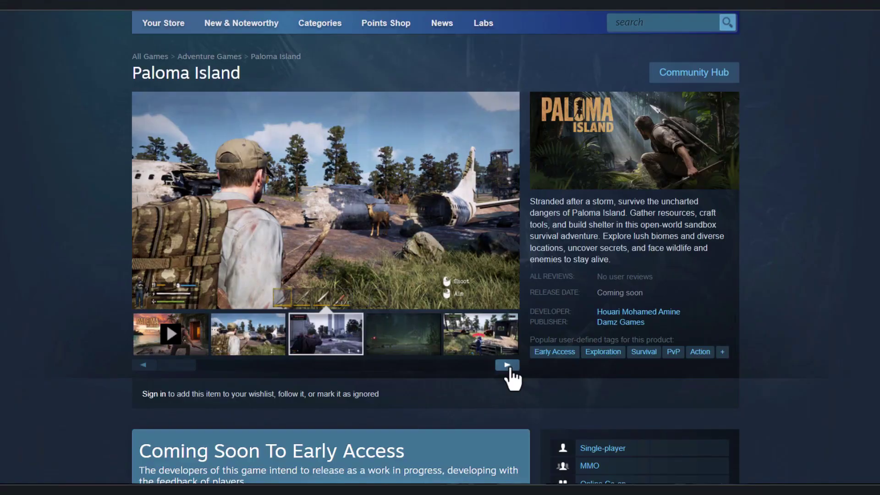
pyautogui.click(508, 366)
pyautogui.click(508, 366)
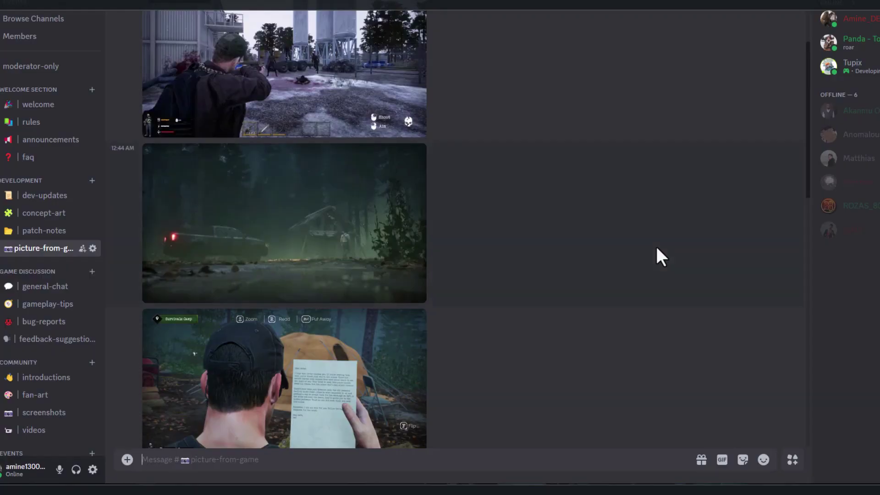
pyautogui.scroll(-10, 660, 256)
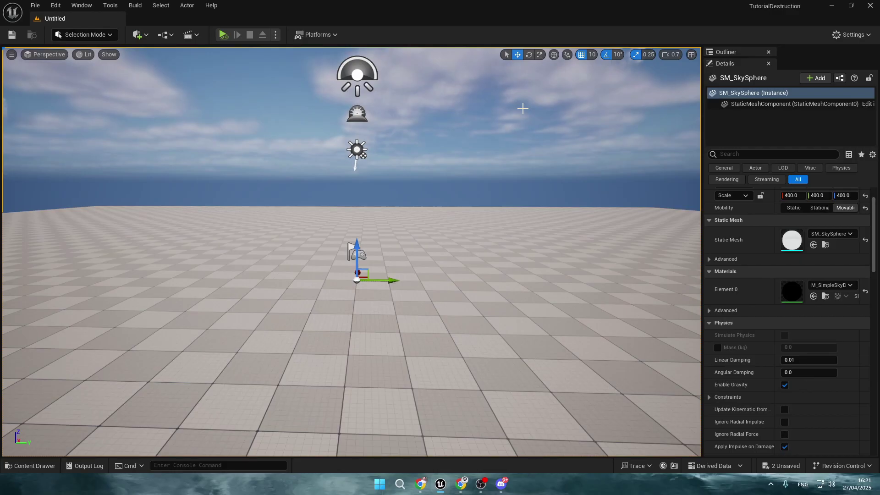
# Step: Place the S_Roman_Statue_tgsibj3fa_lod0 static mesh in the level and scale it uniformly to 2.25
pyautogui.hotkey('ctrl', 'space')
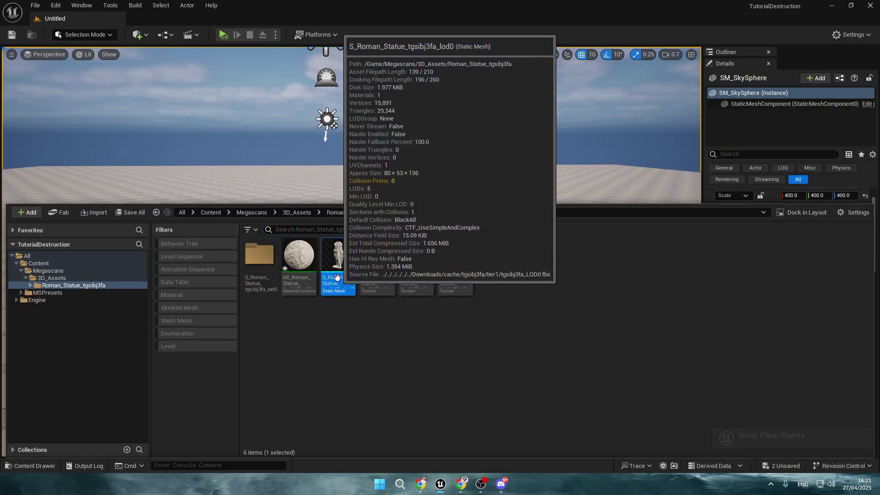
pyautogui.moveTo(337, 277); pyautogui.dragTo(385, 289)
pyautogui.press('f')
pyautogui.moveTo(385, 289); pyautogui.dragTo(389, 265, button='right')
pyautogui.press('s')
pyautogui.press('s')
pyautogui.moveTo(398, 326); pyautogui.dragTo(420, 303)
pyautogui.moveTo(247, 150); pyautogui.dragTo(293, 133, button='right')
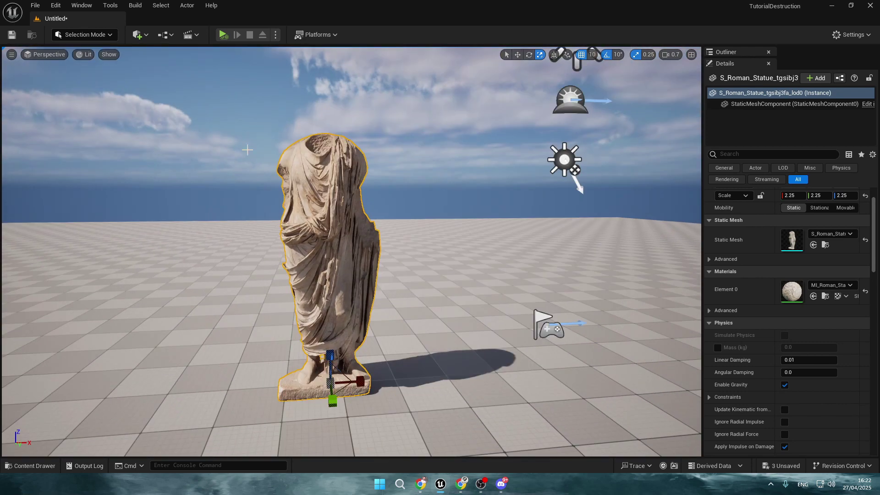
pyautogui.click(148, 38)
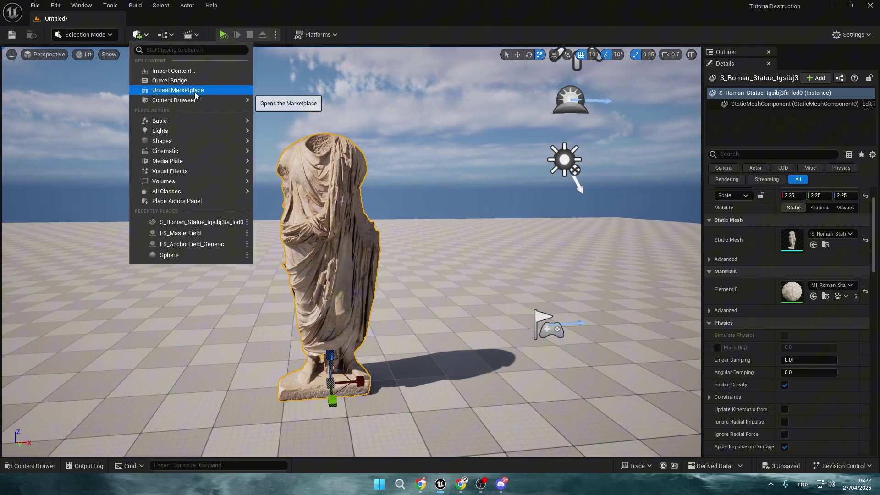
pyautogui.click(192, 81)
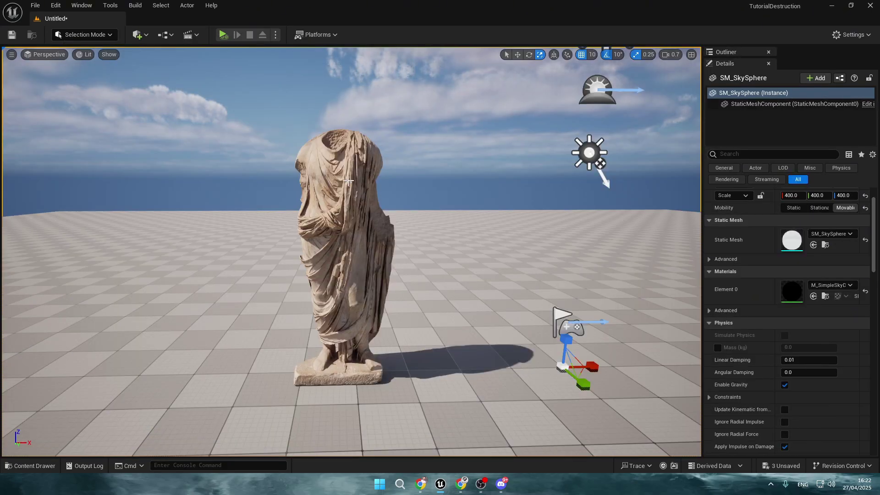
# Step: Switch to Fracture mode and create a geometry collection from the statue in the Roman_Statue_tgsibj3fa folder
pyautogui.click(348, 181)
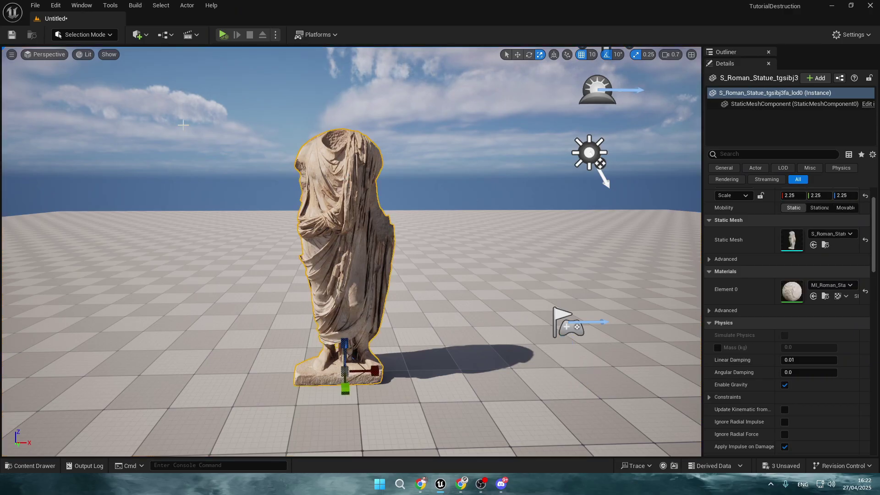
pyautogui.click(102, 37)
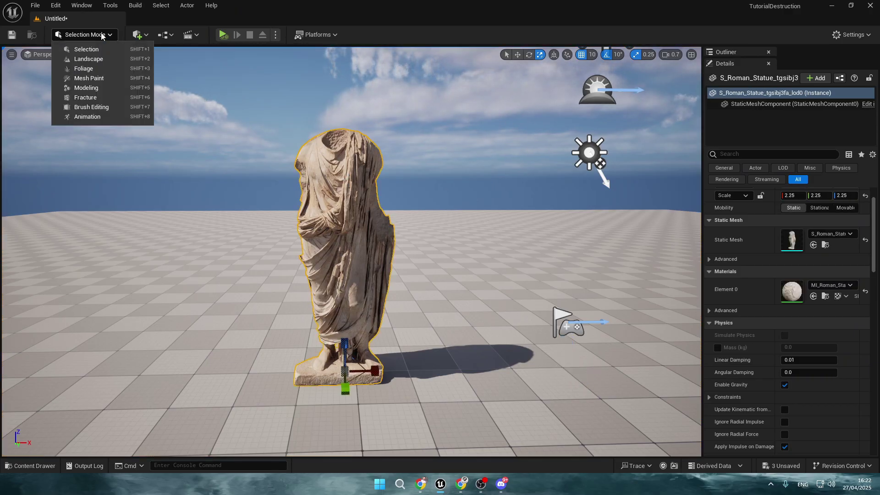
pyautogui.click(90, 97)
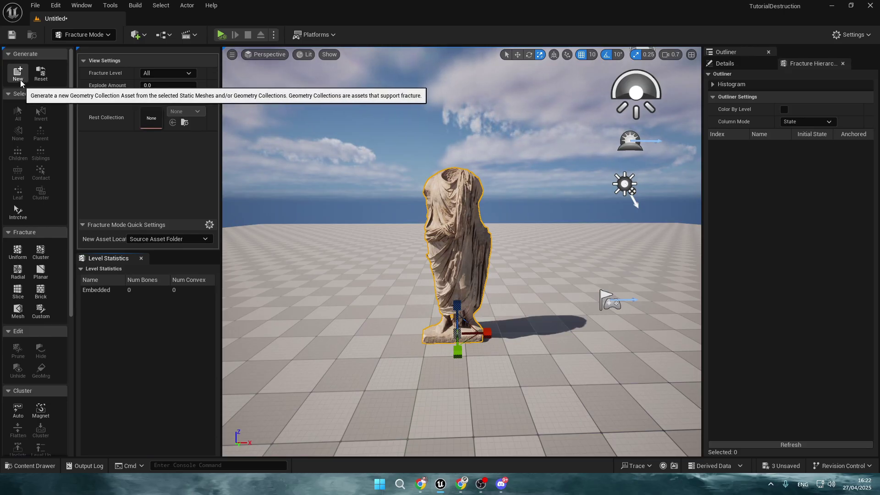
pyautogui.click(21, 79)
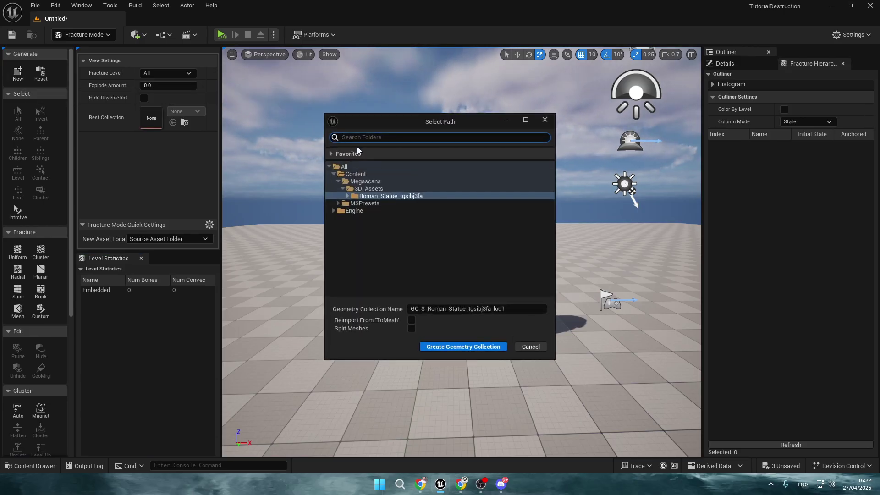
pyautogui.click(478, 351)
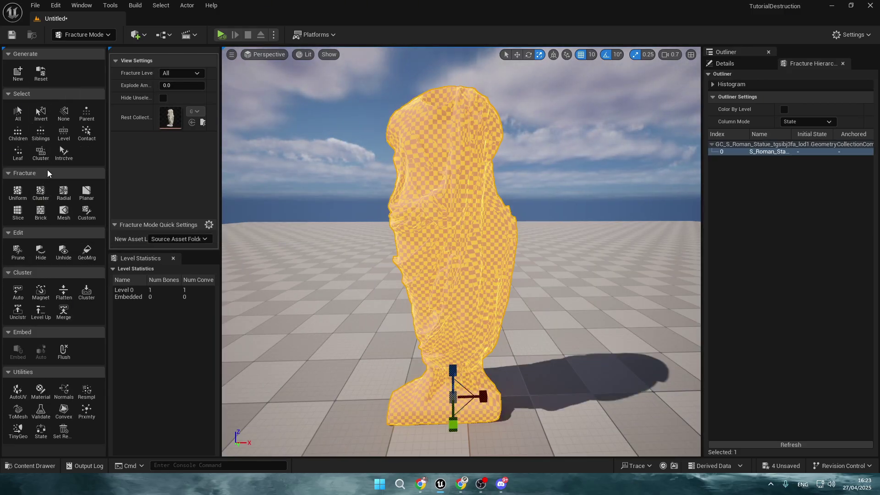
# Step: Fracture the whole statue with Uniform Voronoi, using 20 minimum and 40 maximum sites
pyautogui.click(18, 192)
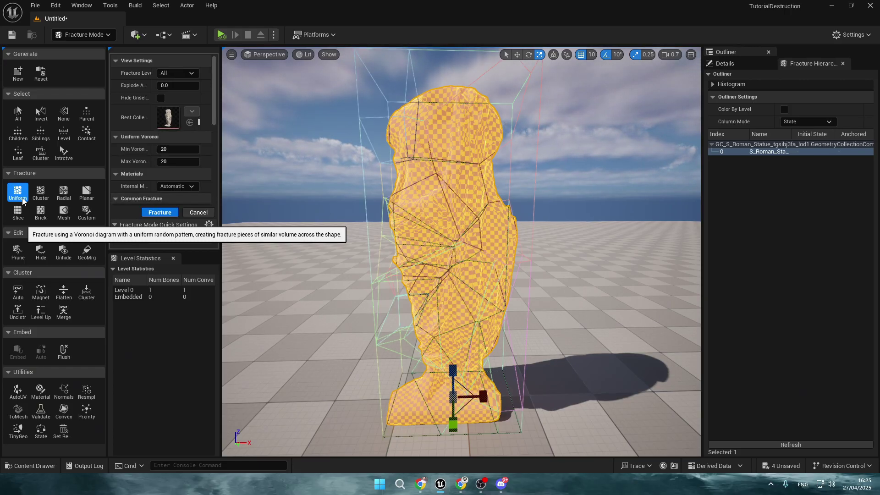
pyautogui.moveTo(220, 201); pyautogui.dragTo(292, 201)
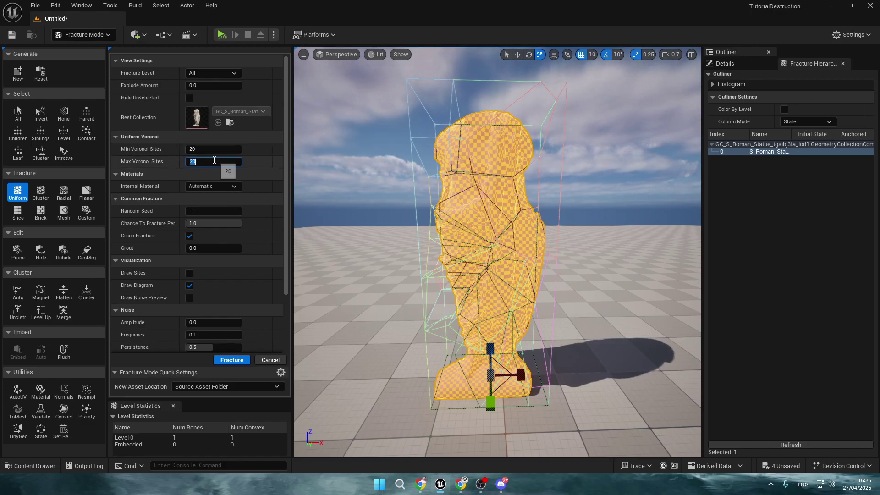
pyautogui.write('40')
pyautogui.press('Return')
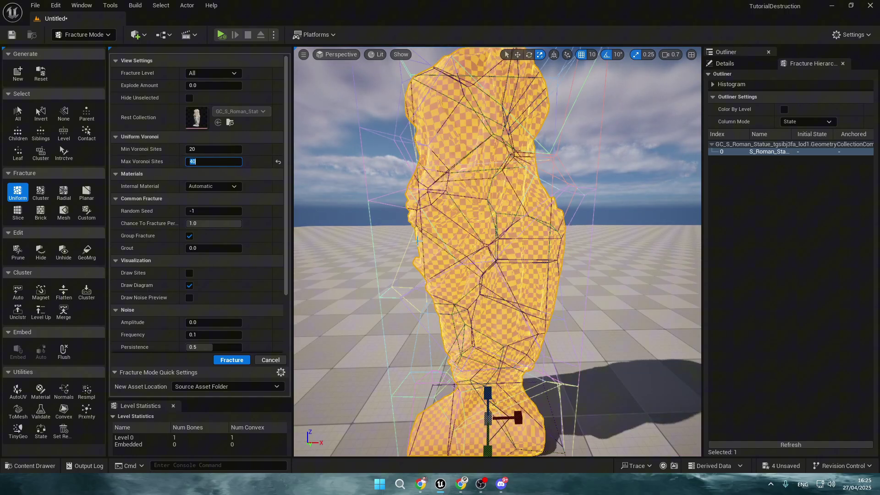
pyautogui.click(232, 361)
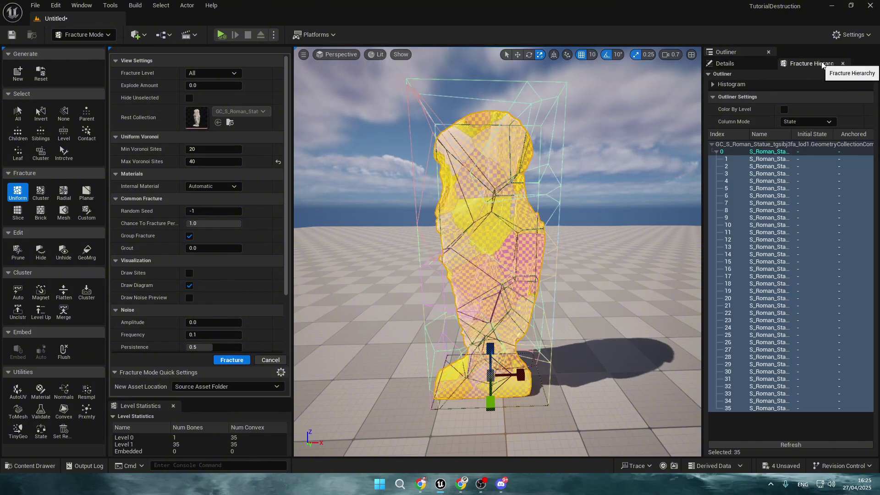
# Step: Examine individual fracture pieces of the statue by selecting several of them in the fracture hierarchy
pyautogui.click(761, 195)
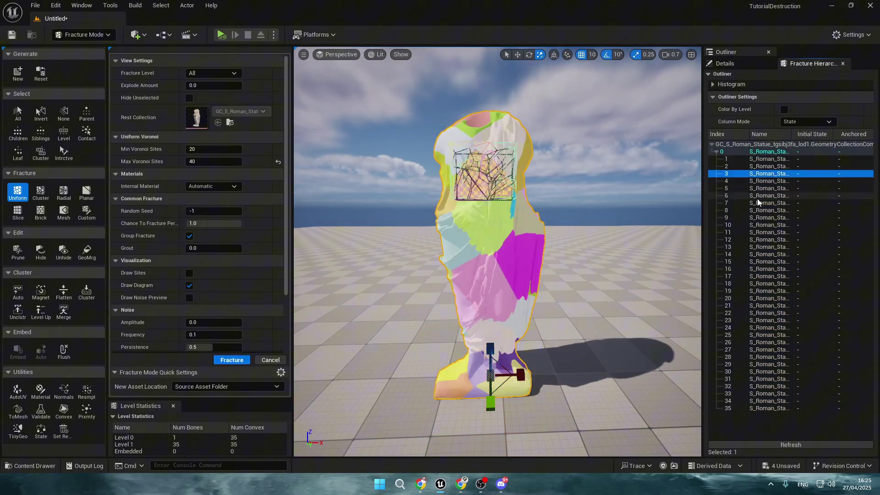
pyautogui.click(761, 262)
pyautogui.click(764, 314)
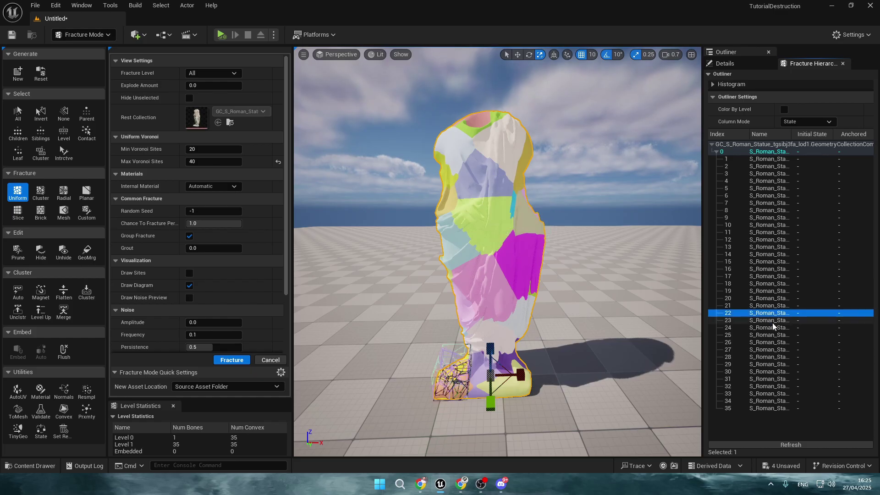
pyautogui.click(761, 268)
pyautogui.click(761, 218)
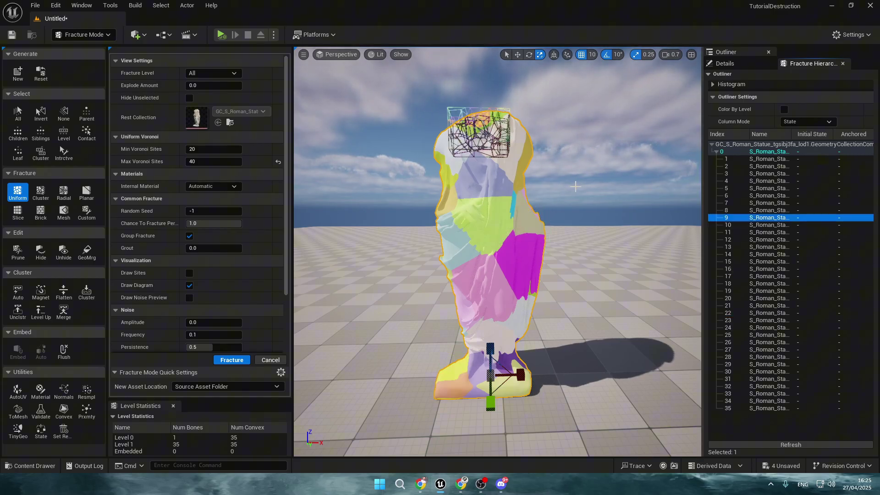
# Step: Fracture the piece in the middle of the statue's front again with Uniform Voronoi, using 20 minimum and 20 maximum sites
pyautogui.click(492, 225)
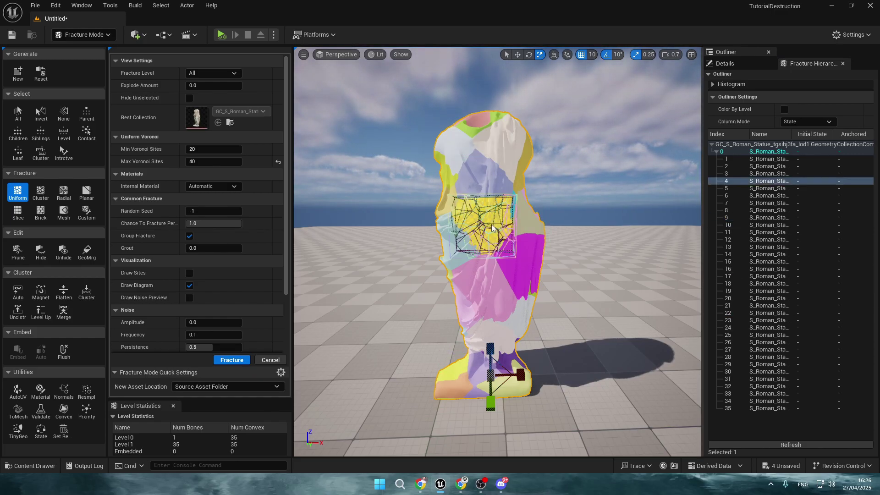
pyautogui.click(215, 150)
pyautogui.write('20')
pyautogui.press('Return')
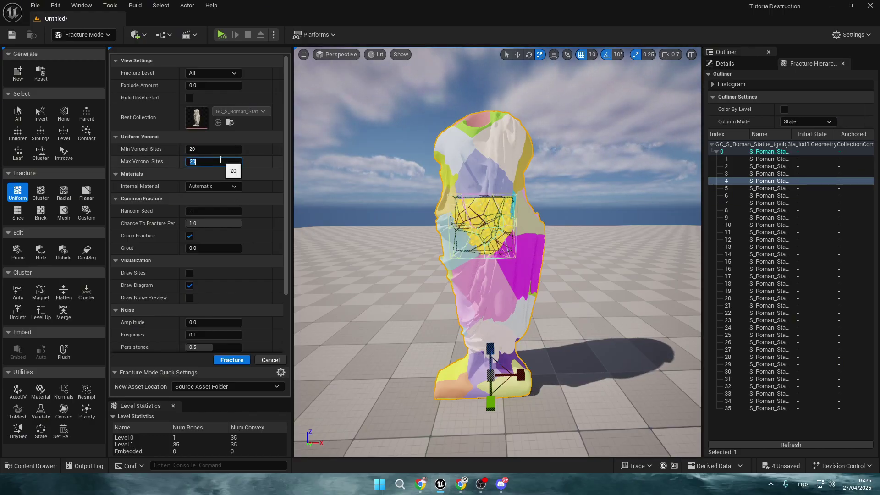
pyautogui.scroll(3, 325, 304)
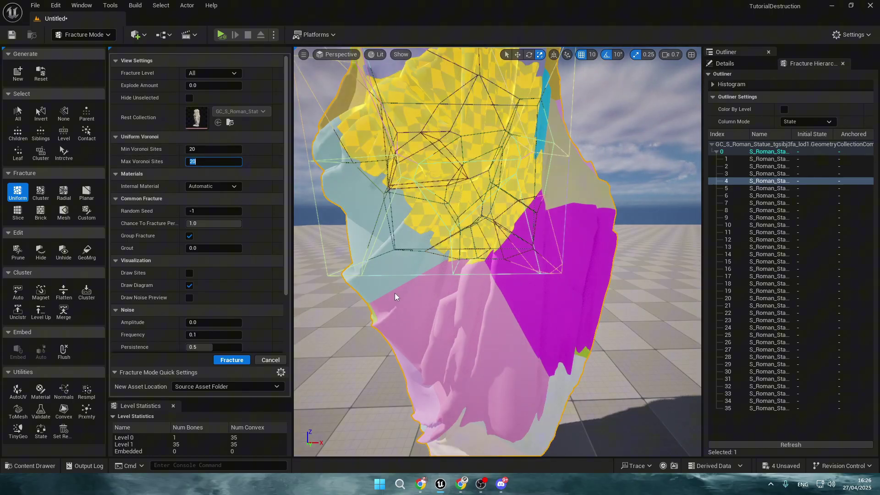
pyautogui.click(231, 360)
pyautogui.scroll(-6, 512, 198)
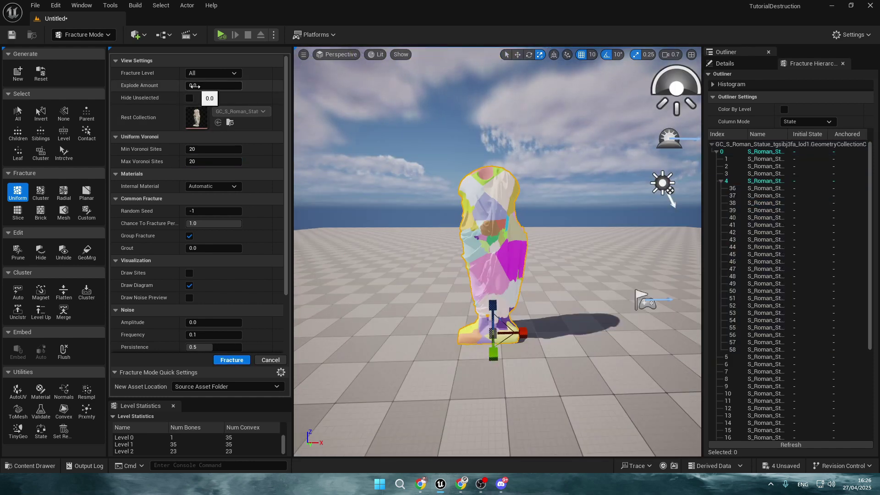
pyautogui.moveTo(188, 86); pyautogui.dragTo(106, 54)
# Step: Return to Selection mode and turn off Show Bone Colors for the statue's geometry collection
pyautogui.click(97, 37)
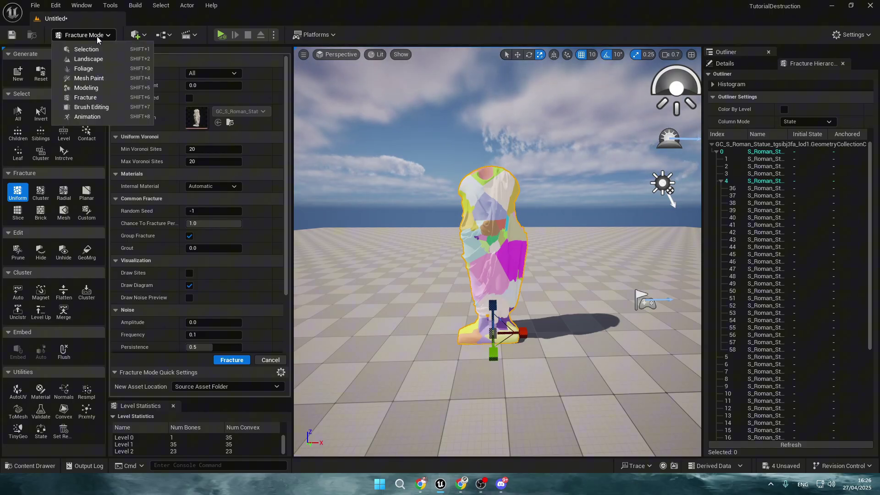
pyautogui.click(98, 47)
pyautogui.scroll(-2, 412, 219)
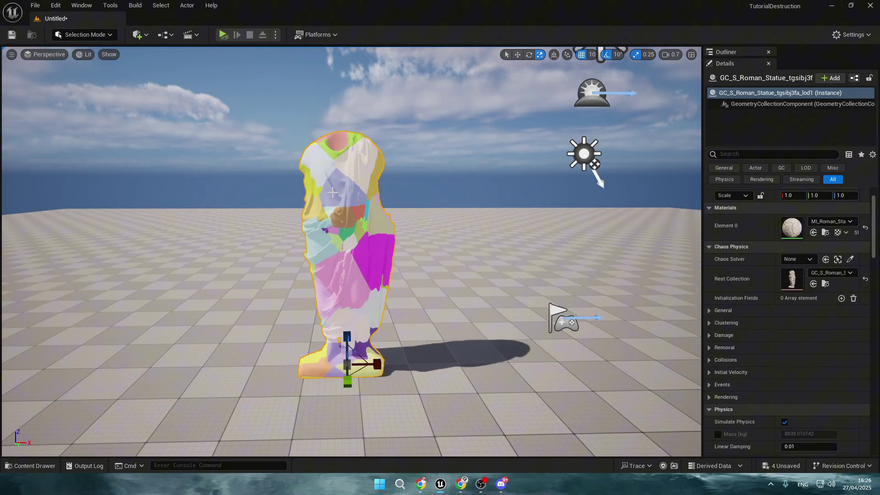
pyautogui.click(713, 312)
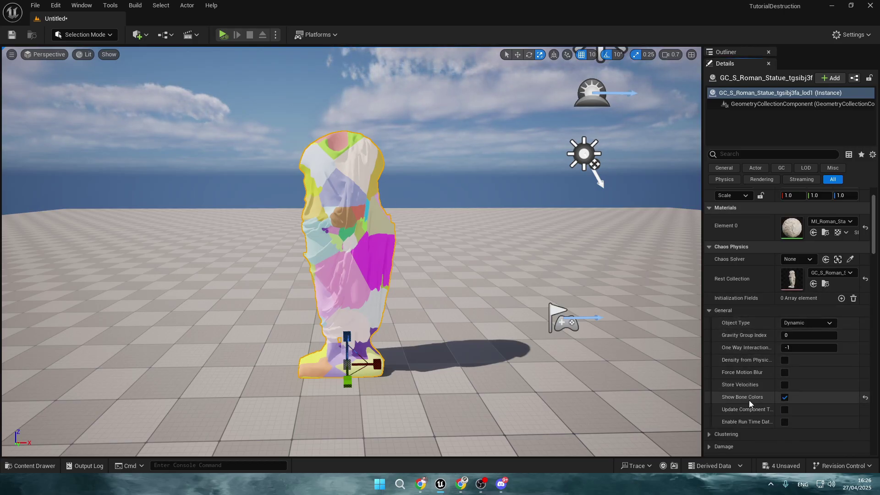
pyautogui.click(785, 398)
# Step: Test-play the level briefly, and run it again in Simulate mode to check how the statue behaves
pyautogui.hotkey('alt', 'p')
pyautogui.press('Escape')
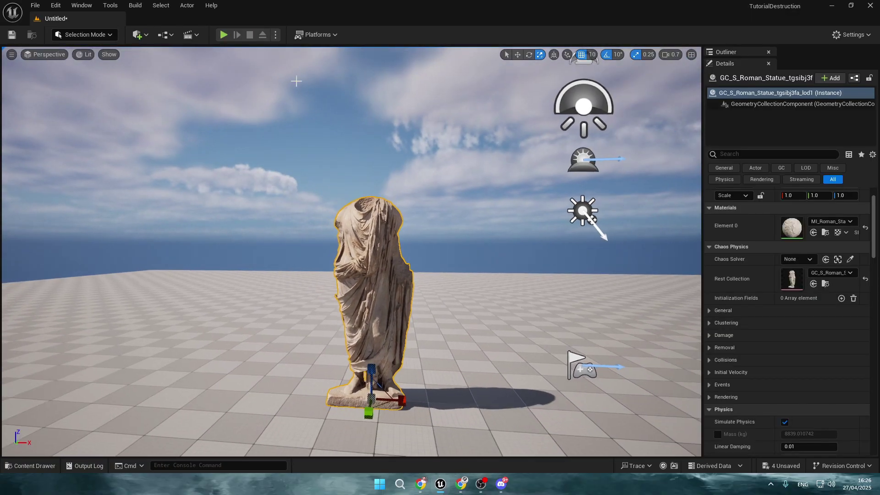
pyautogui.click(275, 35)
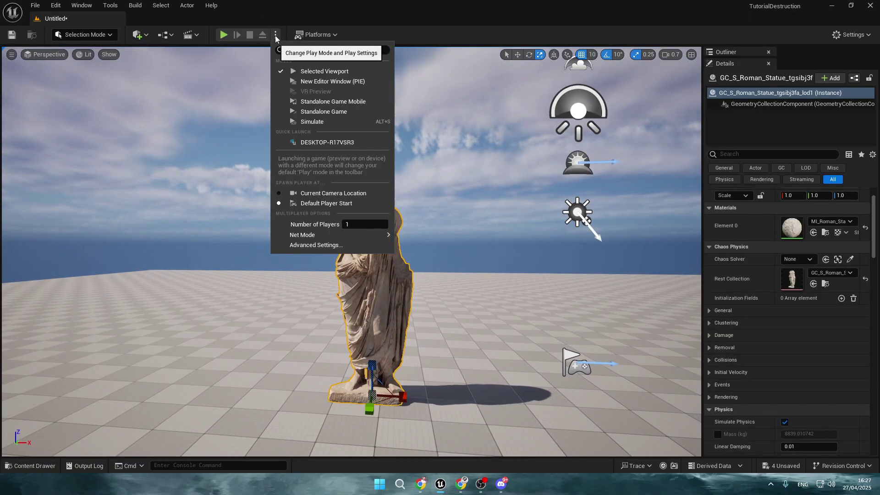
pyautogui.click(312, 121)
pyautogui.moveTo(435, 246); pyautogui.dragTo(399, 259, button='right')
pyautogui.press('s')
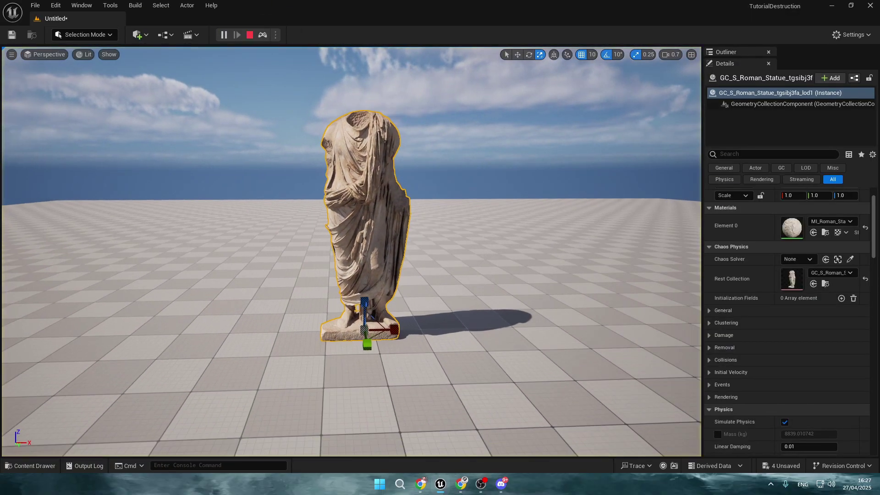
pyautogui.click(250, 35)
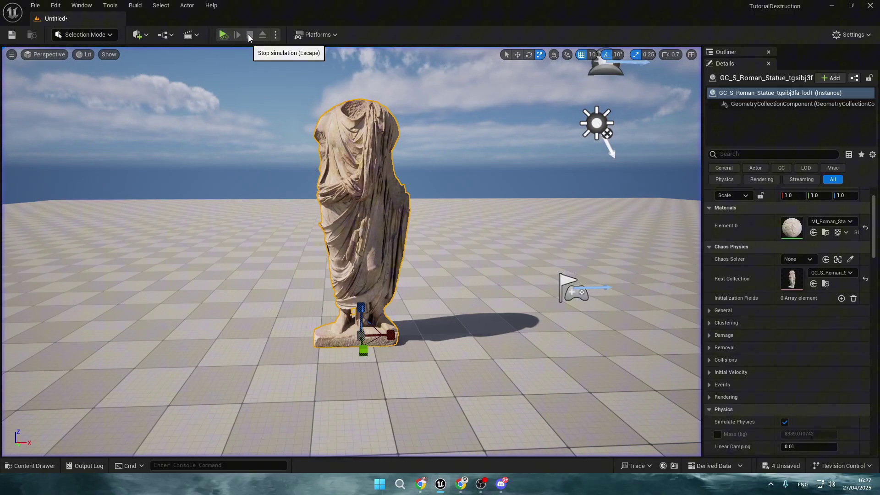
# Step: Add a Sphere shape beside the statue and set its mobility to Movable
pyautogui.click(139, 36)
pyautogui.moveTo(169, 134)
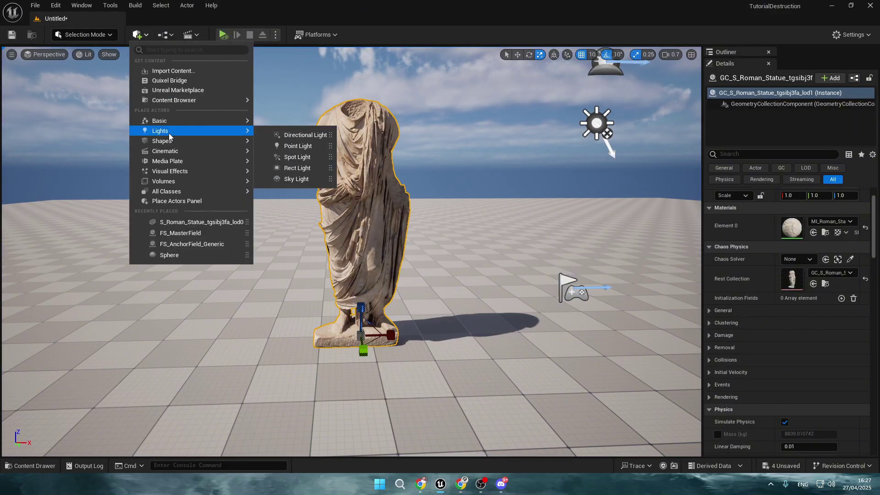
pyautogui.moveTo(253, 142)
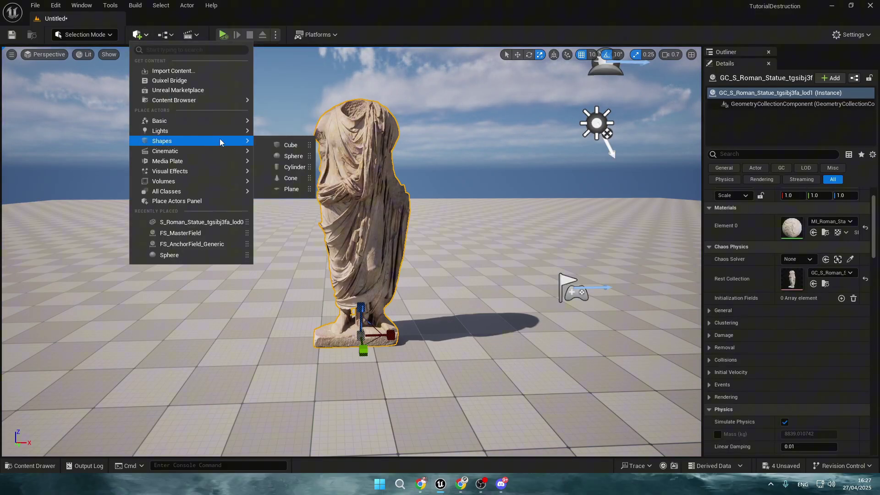
pyautogui.click(295, 156)
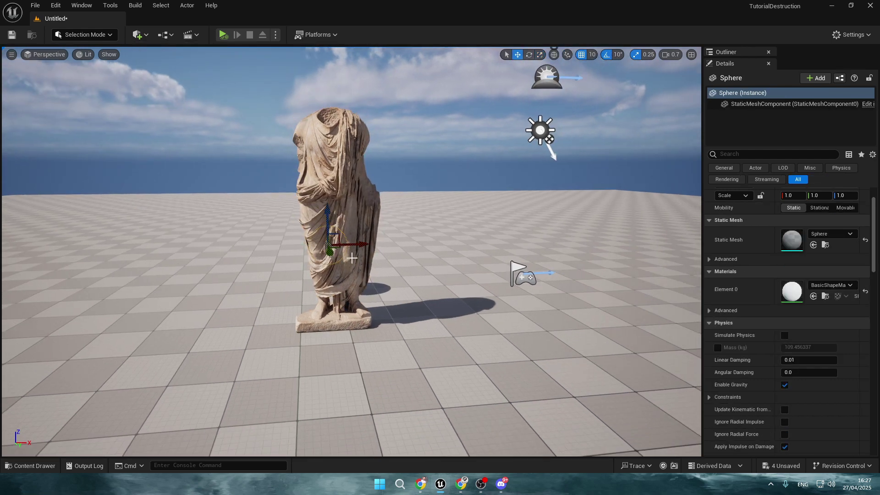
pyautogui.click(838, 242)
# Step: Simulate the level and ram the sphere into the statue several times to test how it breaks, and stop the simulation
pyautogui.click(224, 35)
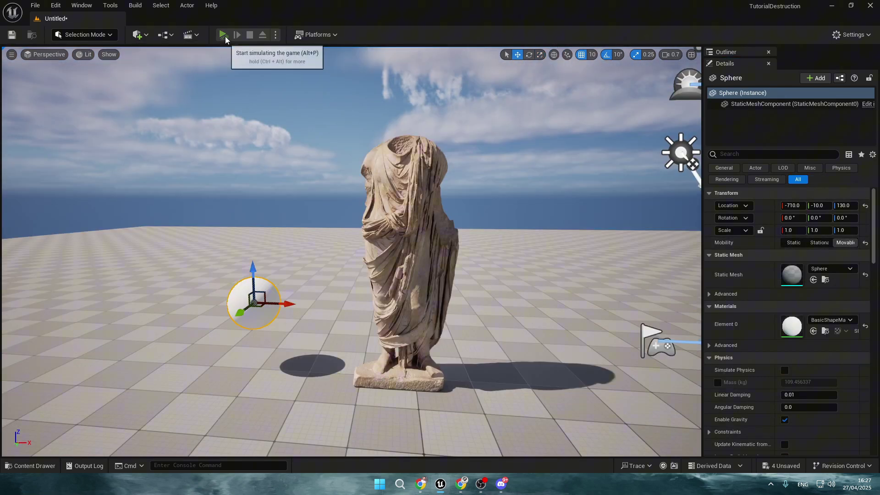
pyautogui.moveTo(254, 273); pyautogui.dragTo(255, 227)
pyautogui.moveTo(270, 234); pyautogui.dragTo(307, 235, button='right')
pyautogui.moveTo(214, 262); pyautogui.dragTo(340, 276)
pyautogui.moveTo(340, 276); pyautogui.dragTo(403, 299, button='right')
pyautogui.press('w')
pyautogui.press('s')
pyautogui.moveTo(448, 330); pyautogui.dragTo(387, 300, button='right')
pyautogui.moveTo(57, 226); pyautogui.dragTo(446, 328)
pyautogui.press('w')
pyautogui.moveTo(446, 329); pyautogui.dragTo(399, 312, button='right')
pyautogui.press('w')
pyautogui.moveTo(300, 280); pyautogui.dragTo(412, 182)
pyautogui.moveTo(413, 183); pyautogui.dragTo(459, 156, button='right')
pyautogui.press('s')
pyautogui.moveTo(296, 196); pyautogui.dragTo(300, 259)
pyautogui.press('d')
pyautogui.moveTo(301, 259); pyautogui.dragTo(450, 293, button='right')
pyautogui.press('a')
pyautogui.press('Escape')
# Step: Set all three damage threshold levels of the statue's geometry collection to 1
pyautogui.click(396, 253)
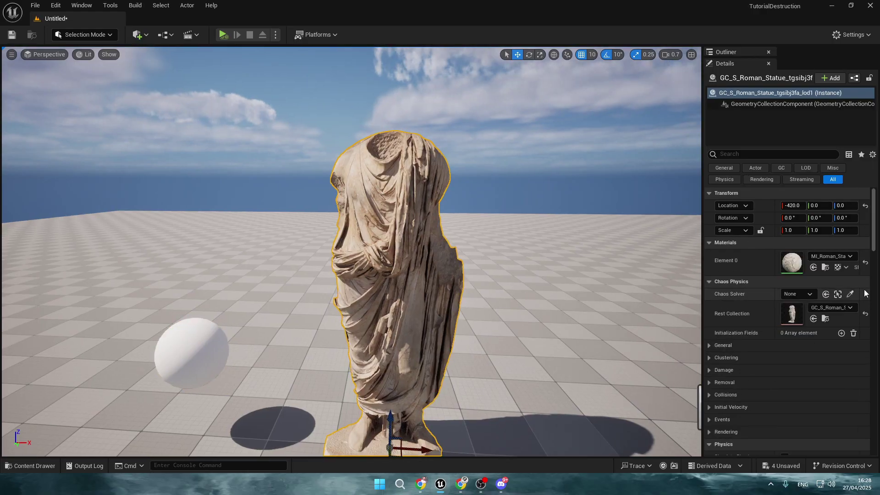
pyautogui.scroll(-1, 731, 364)
pyautogui.scroll(-2, 734, 376)
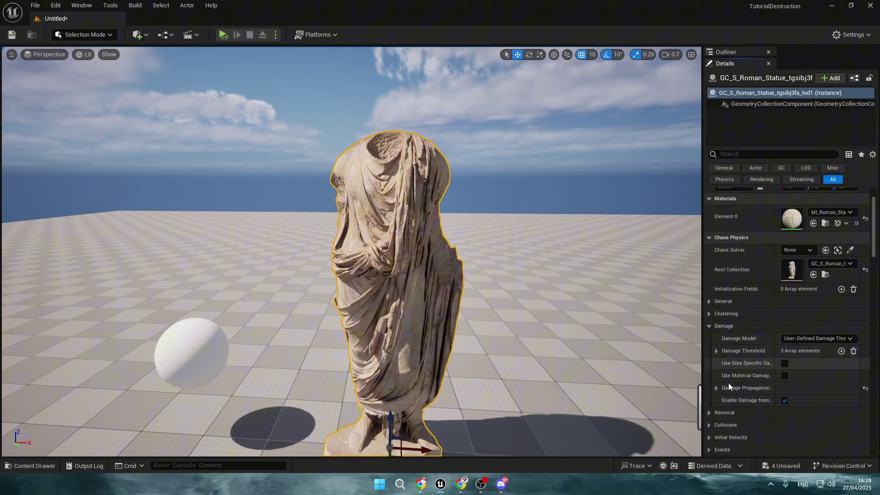
pyautogui.click(718, 336)
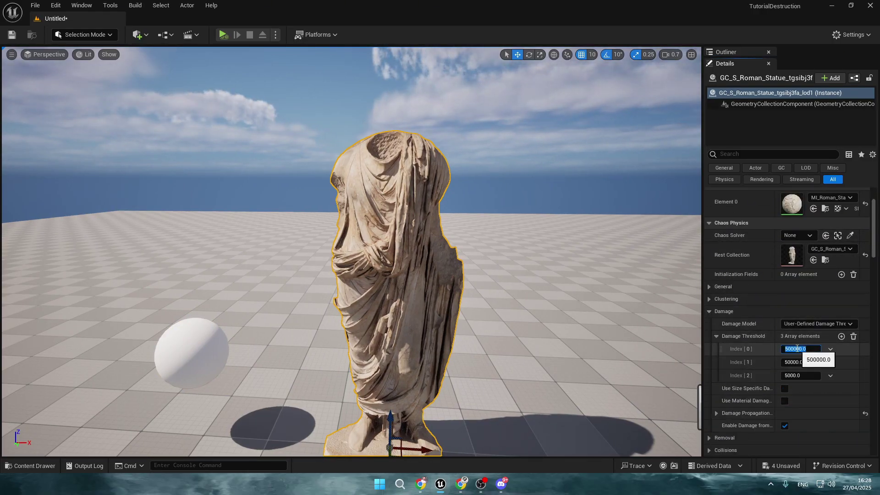
pyautogui.write('1')
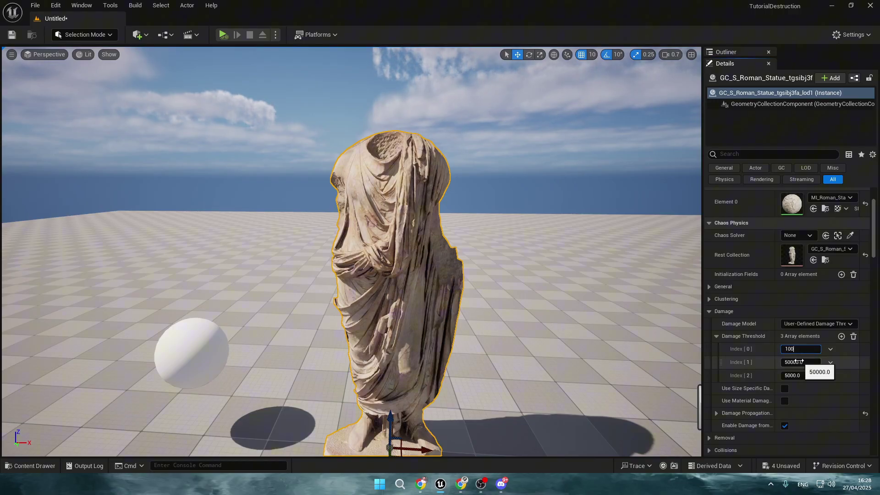
pyautogui.click(795, 363)
pyautogui.write('1')
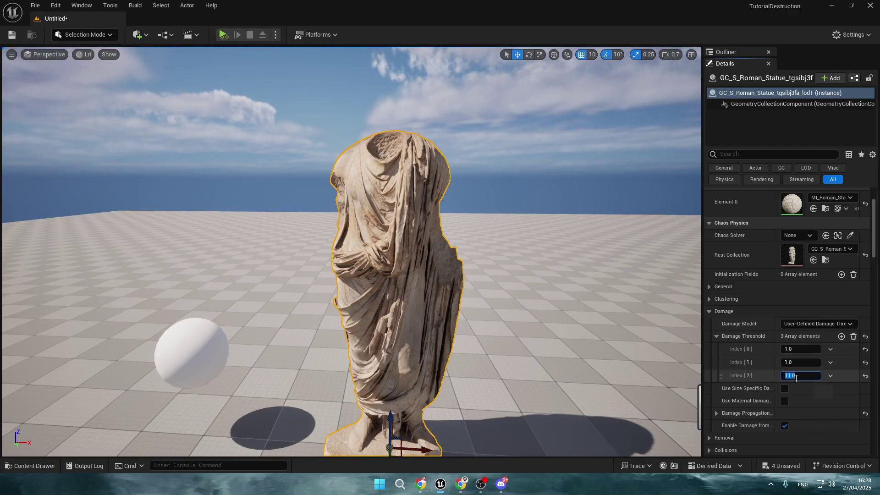
pyautogui.write('1')
pyautogui.press('Return')
# Step: Simulate the level, push the sphere into the statue to test the new damage thresholds, and stop the simulation
pyautogui.click(224, 35)
pyautogui.press('s')
pyautogui.moveTo(247, 257); pyautogui.dragTo(248, 275, button='right')
pyautogui.click(225, 294)
pyautogui.moveTo(253, 300); pyautogui.dragTo(397, 334)
pyautogui.moveTo(397, 335); pyautogui.dragTo(479, 357, button='right')
pyautogui.press('w')
pyautogui.press('s')
pyautogui.press('w')
pyautogui.press('Escape')
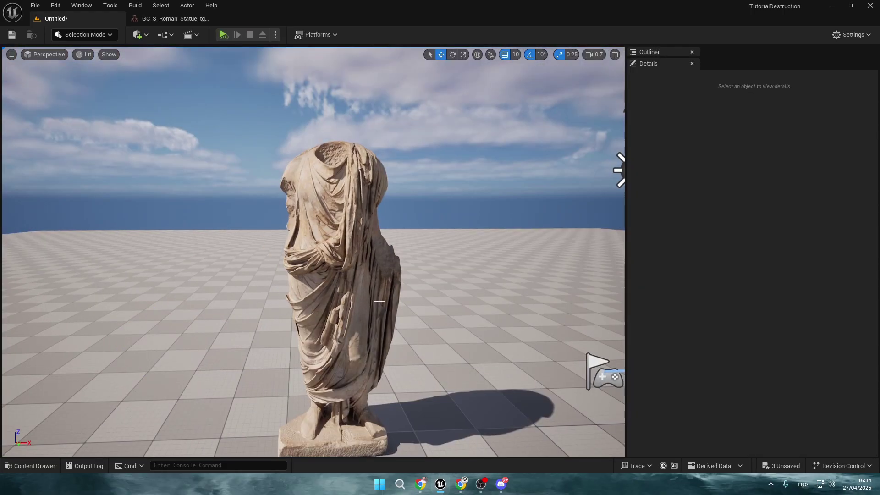
# Step: Check that engine content is shown in the Content Browser, and search all content for "fs"
pyautogui.moveTo(294, 114); pyautogui.dragTo(303, 112, button='right')
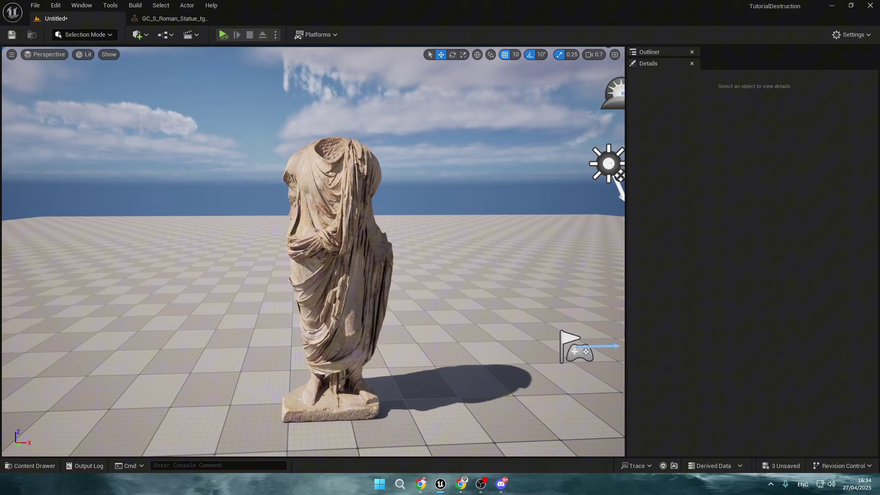
pyautogui.press('w')
pyautogui.moveTo(374, 278); pyautogui.dragTo(374, 299, button='right')
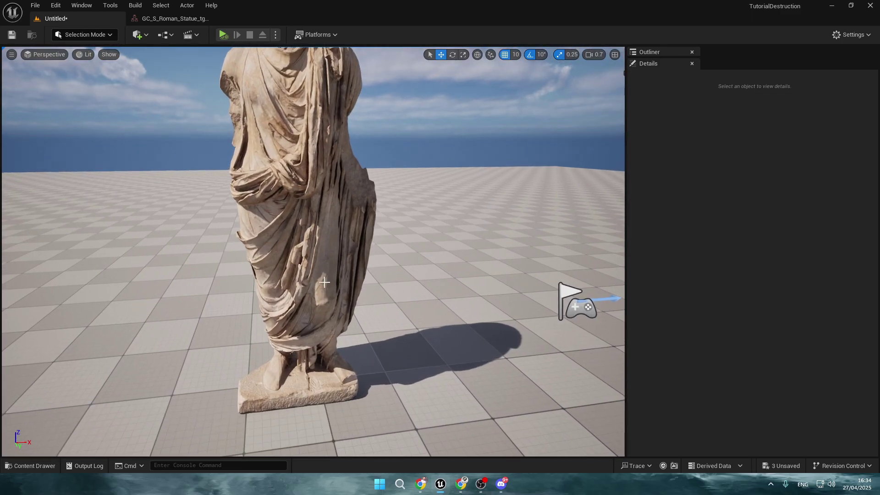
pyautogui.press('s')
pyautogui.moveTo(361, 211); pyautogui.dragTo(342, 212, button='right')
pyautogui.click(33, 466)
pyautogui.click(156, 212)
pyautogui.click(857, 213)
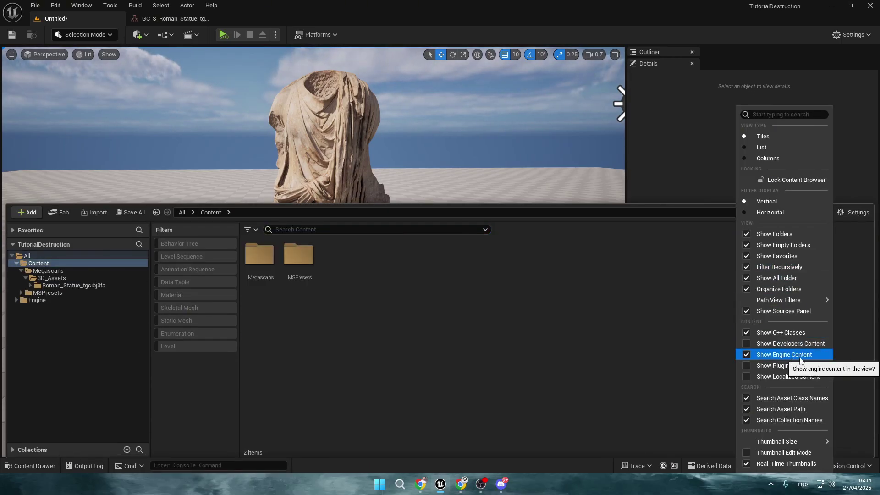
pyautogui.click(33, 257)
pyautogui.click(310, 230)
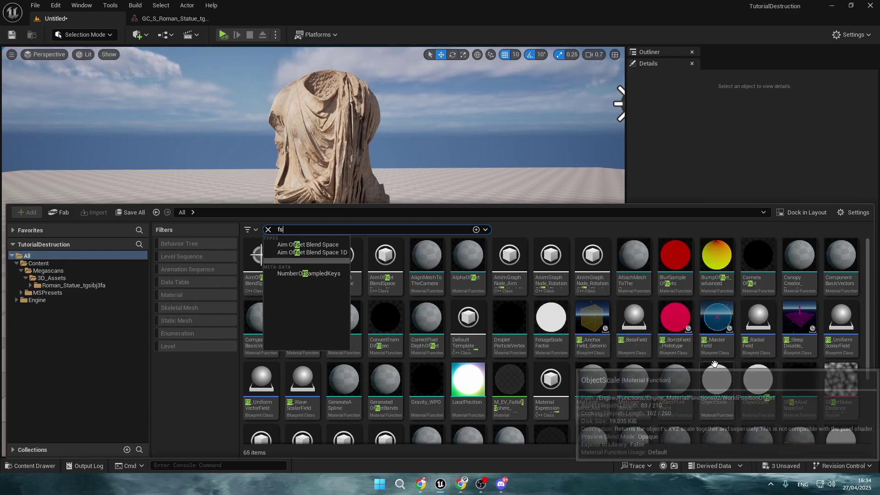
# Step: Place an FS_AnchorField_Generic actor in the level and fit its box around the statue's base
pyautogui.moveTo(723, 354); pyautogui.dragTo(302, 363)
pyautogui.moveTo(302, 363); pyautogui.dragTo(332, 415, button='right')
pyautogui.press('r')
pyautogui.press('w')
pyautogui.moveTo(328, 319); pyautogui.dragTo(360, 321)
pyautogui.moveTo(333, 290); pyautogui.dragTo(335, 259)
pyautogui.moveTo(334, 260); pyautogui.dragTo(488, 257, button='right')
pyautogui.press('a')
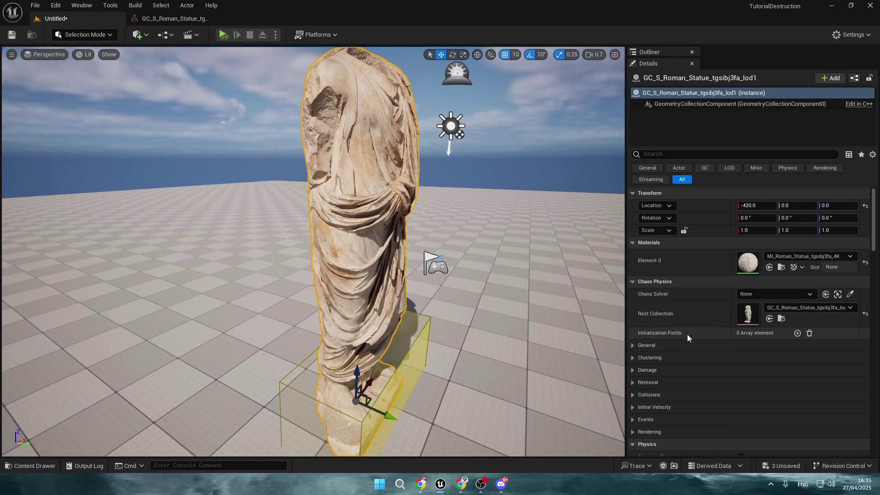
# Step: Add one initialization field to the statue's geometry collection and assign the anchor field at its base to it
pyautogui.click(798, 334)
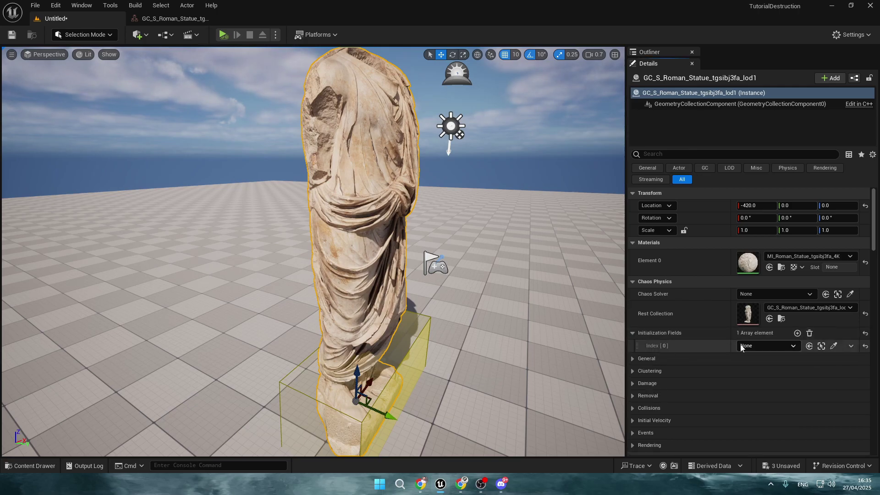
pyautogui.click(835, 347)
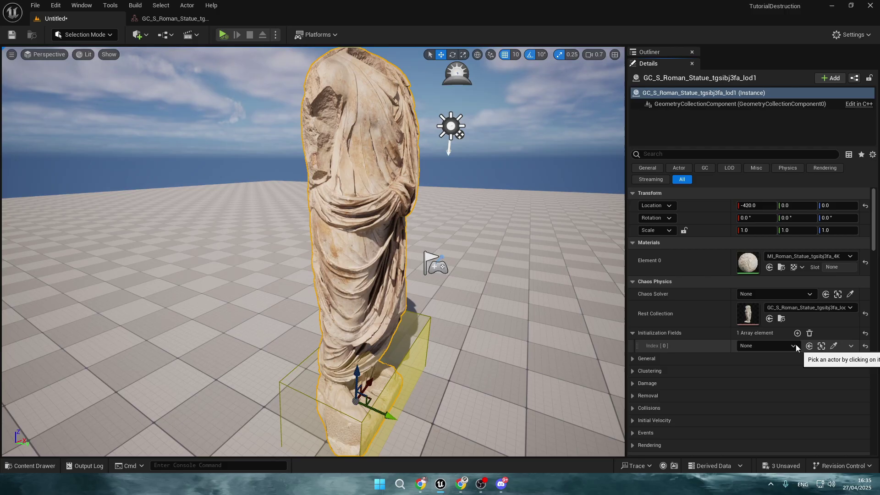
pyautogui.click(306, 416)
# Step: Add an FS_MasterField actor around the statue's torso, positioned at X -420, Y -10, Z 300
pyautogui.hotkey('ctrl', 'space')
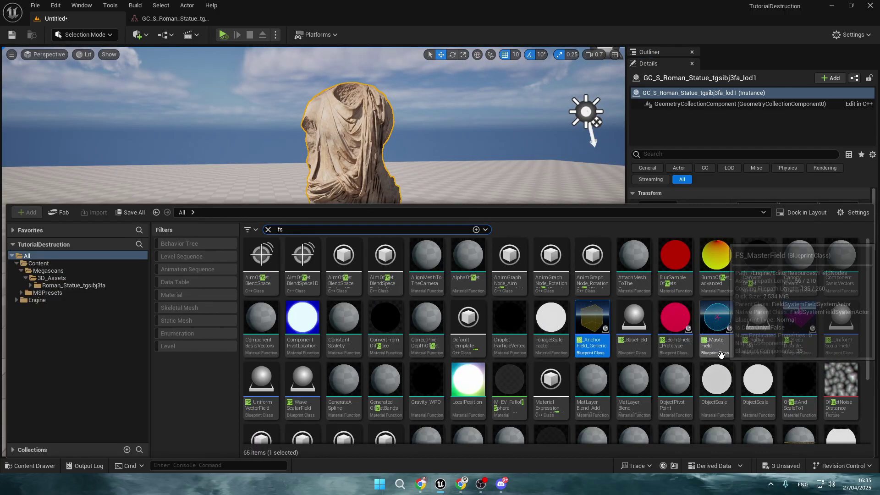
pyautogui.moveTo(717, 321); pyautogui.dragTo(386, 133)
pyautogui.moveTo(386, 133); pyautogui.dragTo(305, 238, button='right')
pyautogui.press('w')
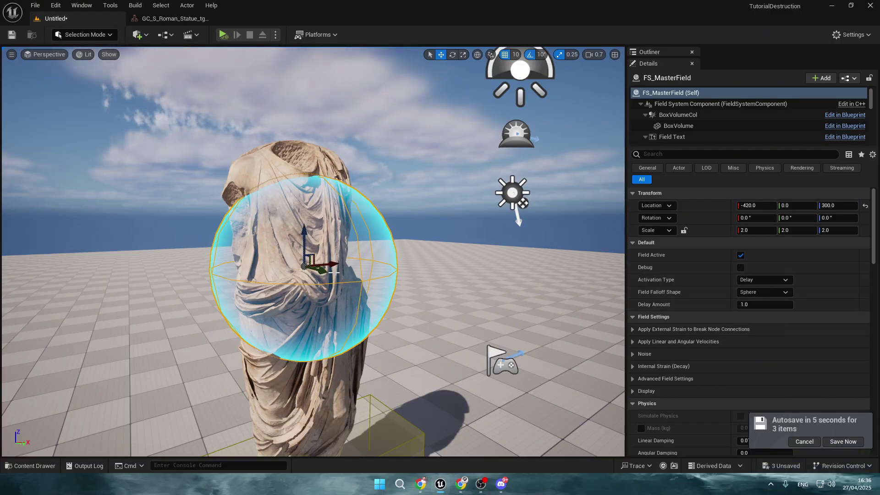
pyautogui.moveTo(329, 272); pyautogui.dragTo(323, 273)
pyautogui.press('s')
pyautogui.moveTo(319, 274); pyautogui.dragTo(308, 306, button='right')
# Step: Simulate the level to test how the master field breaks the anchored statue, and stop the simulation
pyautogui.click(224, 35)
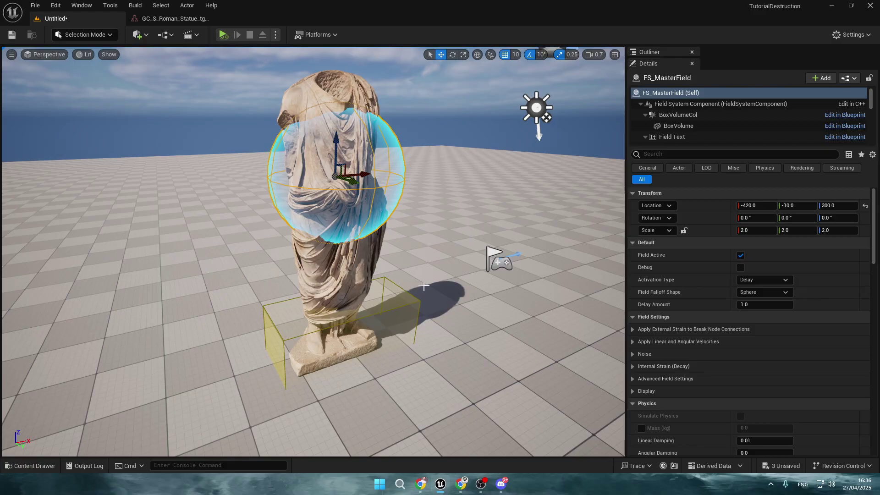
pyautogui.click(221, 38)
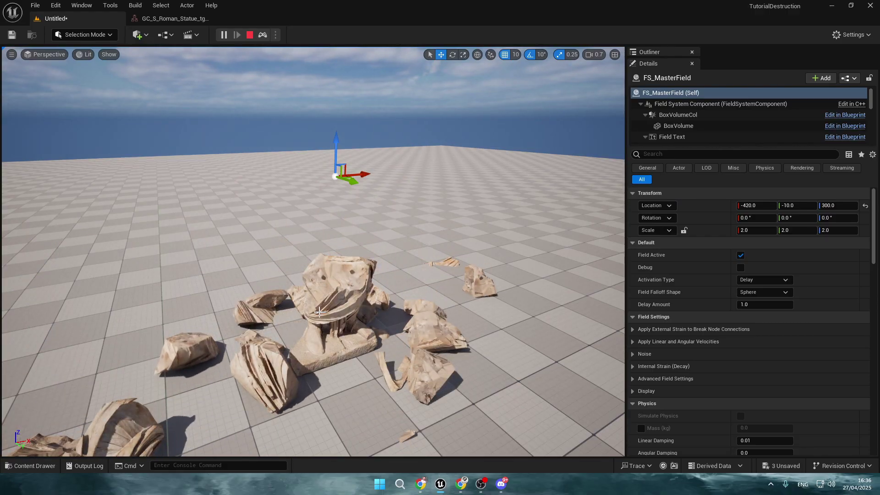
pyautogui.press('Escape')
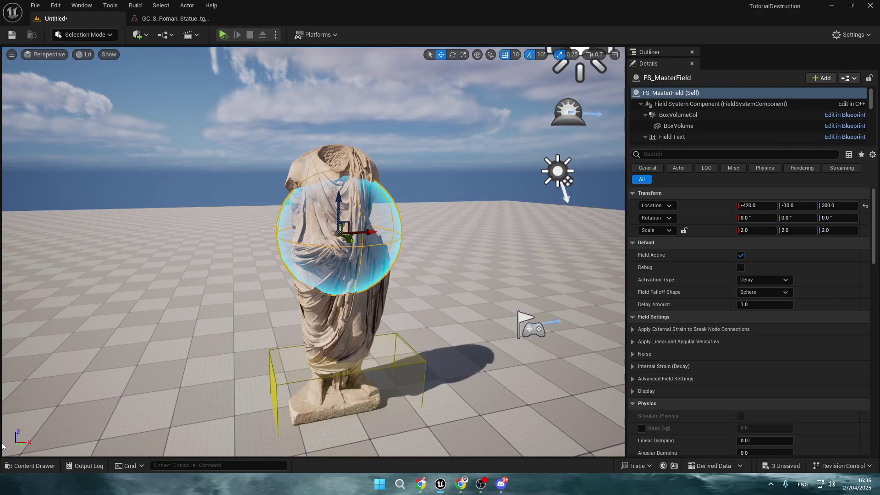
# Step: Add the First Person blueprint feature pack to the project's Content folder
pyautogui.click(28, 466)
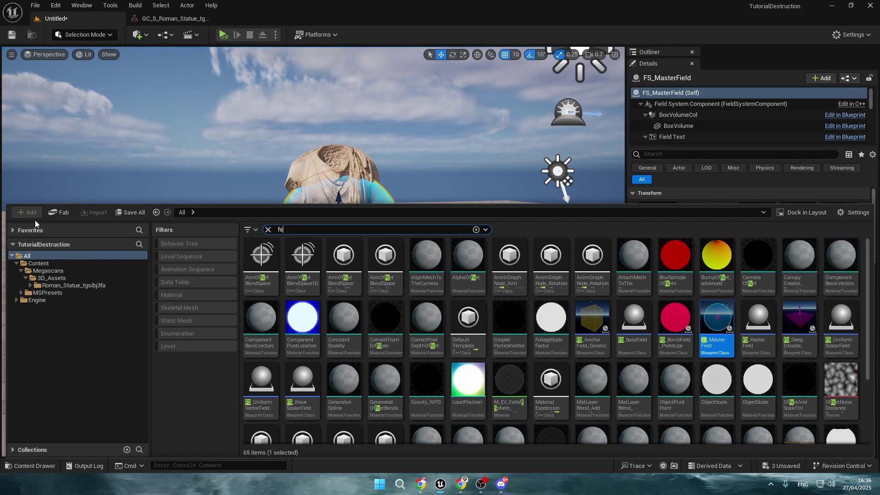
pyautogui.moveTo(155, 183); pyautogui.dragTo(178, 196, button='right')
pyautogui.hotkey('ctrl', 'space')
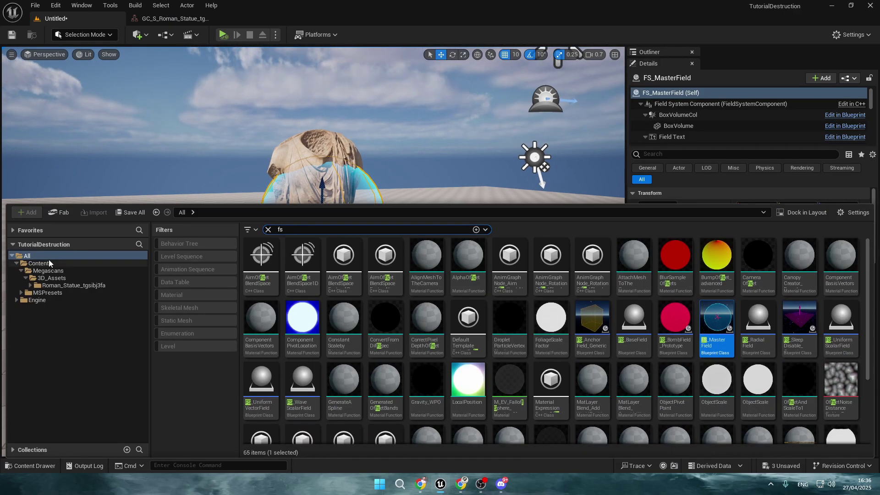
pyautogui.click(51, 265)
pyautogui.click(30, 219)
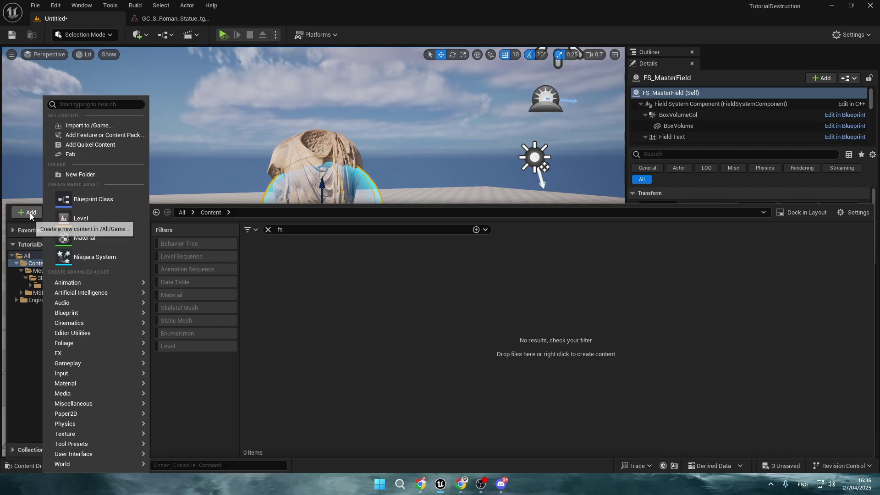
pyautogui.click(121, 137)
pyautogui.click(255, 210)
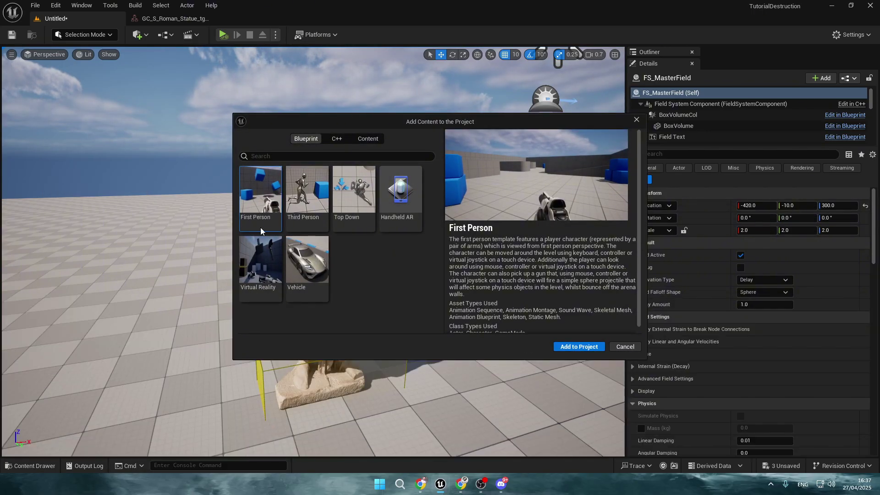
# Step: Open the World Settings and set the GameMode Override to BP_FirstPersonGameMode from the FirstPerson Blueprints folder
pyautogui.click(82, 5)
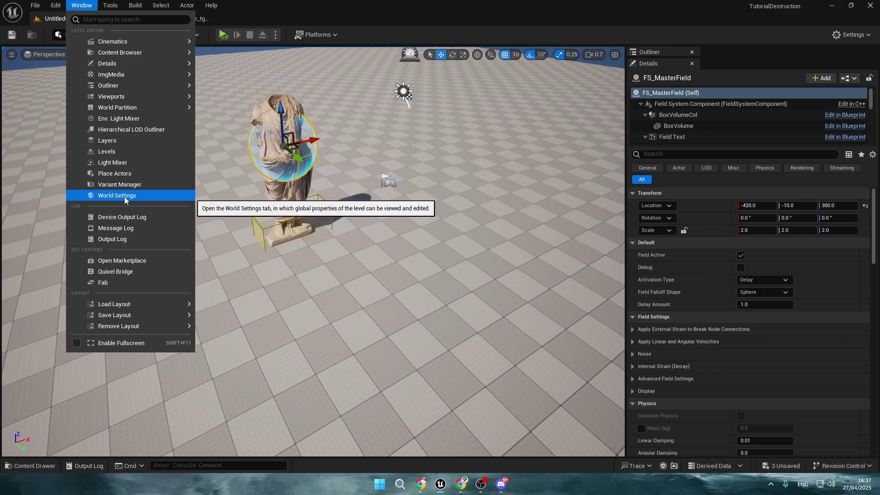
pyautogui.click(124, 197)
pyautogui.hotkey('ctrl', 'space')
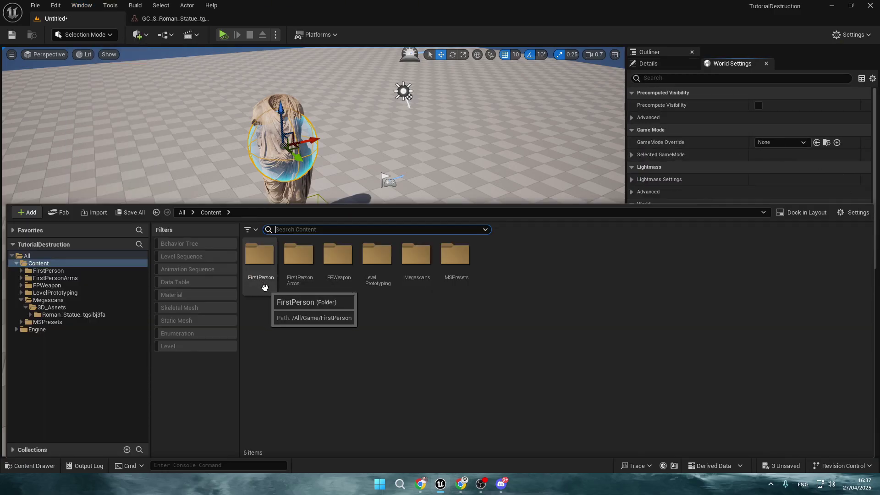
pyautogui.doubleClick(264, 287)
pyautogui.doubleClick(264, 286)
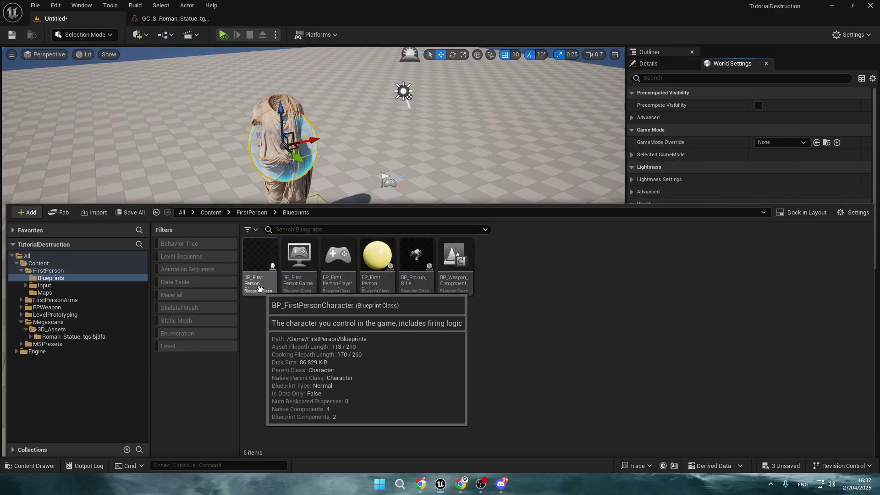
pyautogui.moveTo(299, 283)
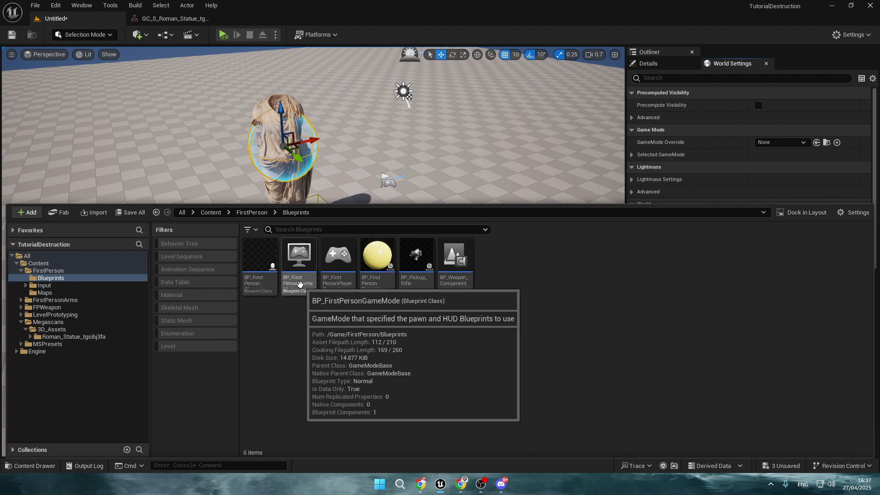
pyautogui.moveTo(298, 283); pyautogui.dragTo(773, 143)
# Step: Delete the master field from the level and place a BP_Pickup_Rifle near the player start, raised above the floor
pyautogui.press('Delete')
pyautogui.moveTo(313, 248); pyautogui.dragTo(385, 312, button='right')
pyautogui.press('s')
pyautogui.hotkey('ctrl', 'space')
pyautogui.moveTo(403, 273); pyautogui.dragTo(309, 321)
pyautogui.moveTo(309, 286); pyautogui.dragTo(313, 226)
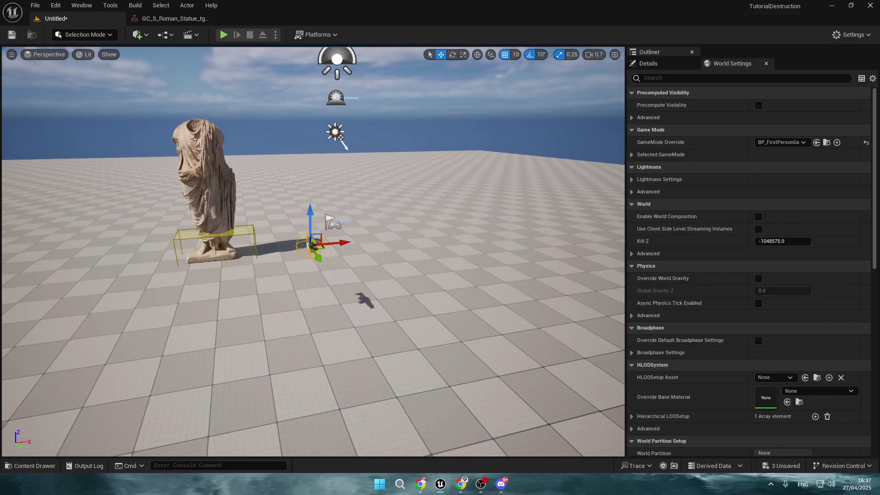
# Step: Play the level, pick up the rifle, fire several projectiles at the statue, and stop playing
pyautogui.click(223, 34)
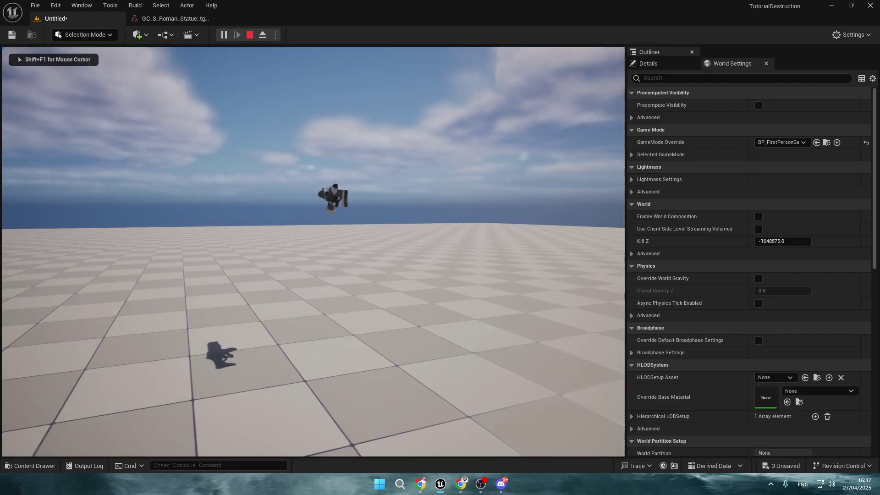
pyautogui.press('w')
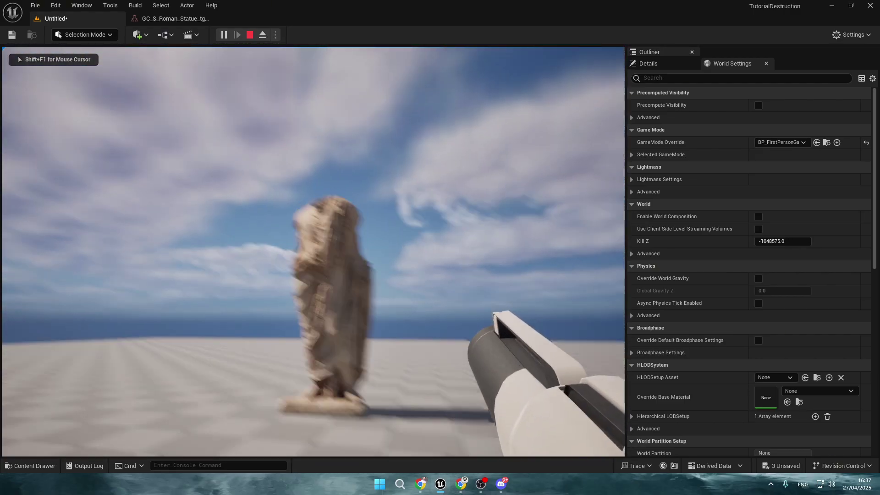
pyautogui.click(313, 251)
pyautogui.click(313, 252)
pyautogui.click(313, 252)
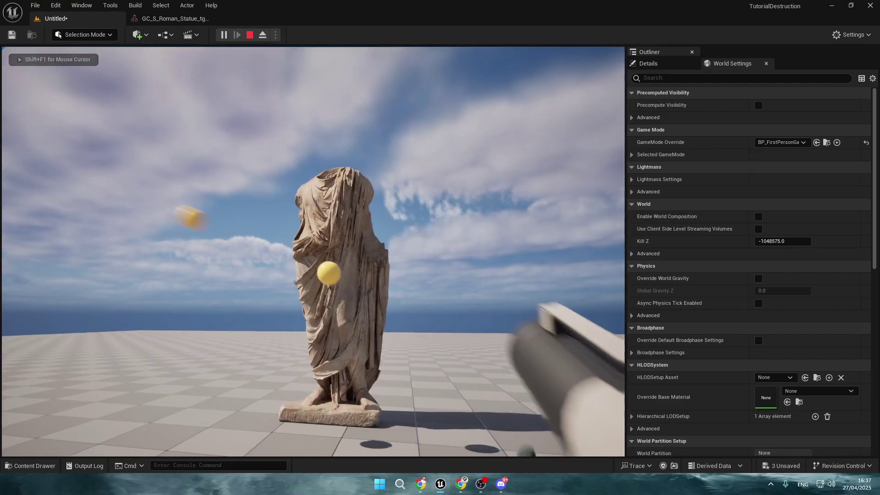
pyautogui.press('Escape')
# Step: Open the BP_FirstPersonProjectile blueprint and delete the physics impulse nodes from its Event Graph, keeping only the Event Hit node
pyautogui.hotkey('ctrl', 'space')
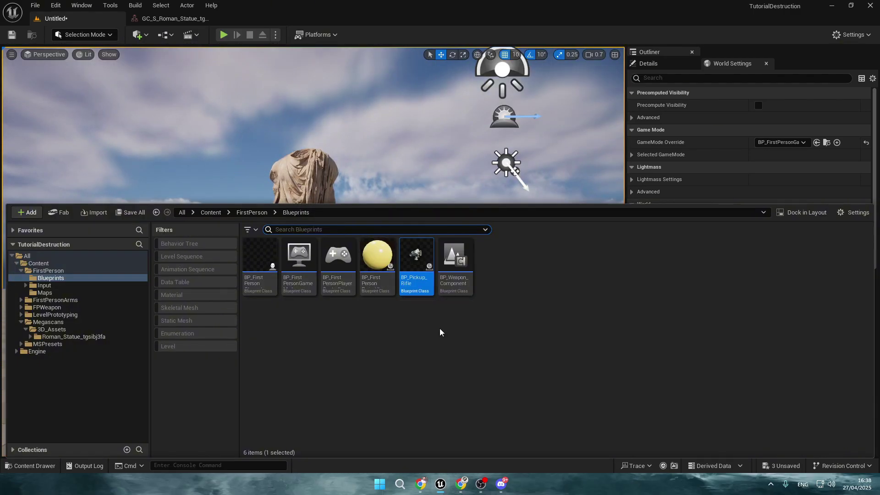
pyautogui.click(380, 261)
pyautogui.doubleClick(384, 269)
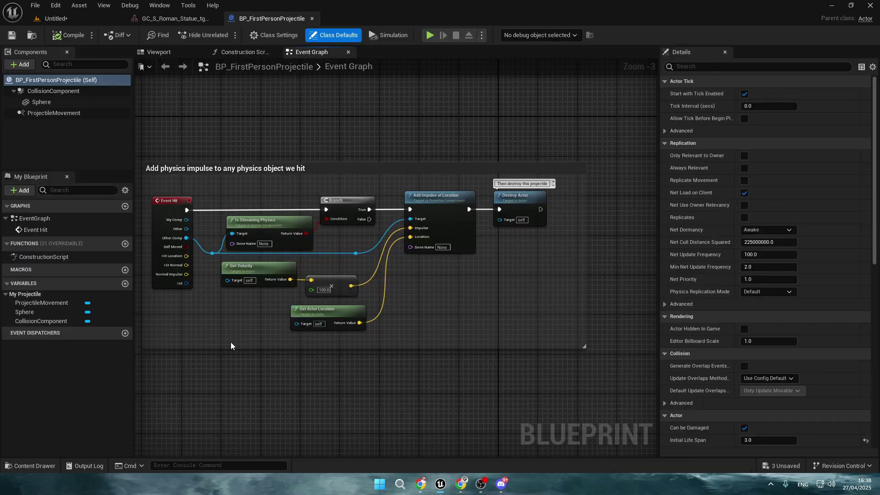
pyautogui.moveTo(229, 342); pyautogui.dragTo(552, 192)
pyautogui.press('Delete')
pyautogui.scroll(3, 226, 232)
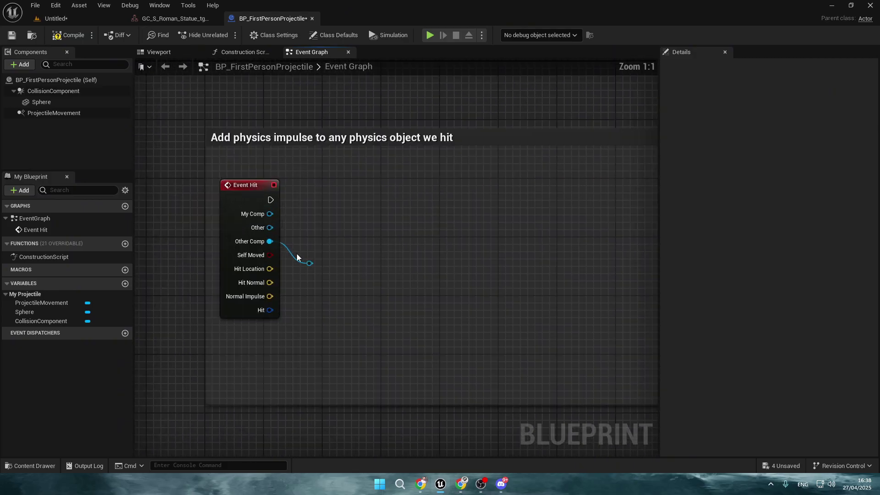
pyautogui.scroll(-3, 269, 208)
# Step: Return to the level and view the master field placed around the statue's torso
pyautogui.click(88, 17)
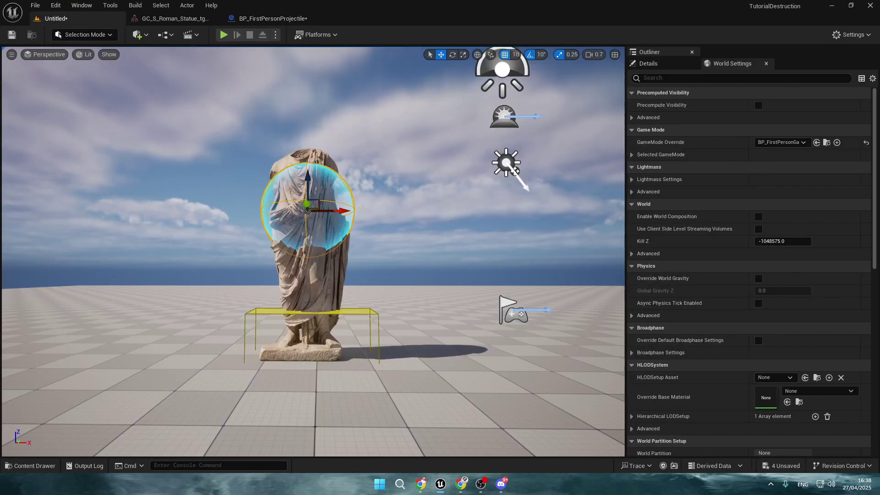
pyautogui.scroll(2, 326, 177)
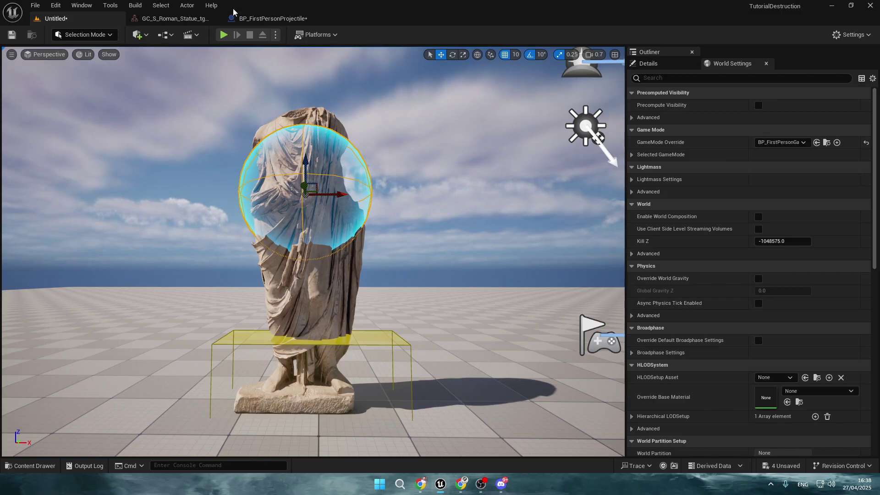
# Step: In the BP_FirstPersonProjectile Event Graph, add a Spawn Actor from Class node to Event Hit with FS_MasterField as its class
pyautogui.click(241, 17)
pyautogui.scroll(3, 225, 221)
pyautogui.moveTo(227, 217); pyautogui.dragTo(331, 210)
pyautogui.write('spa')
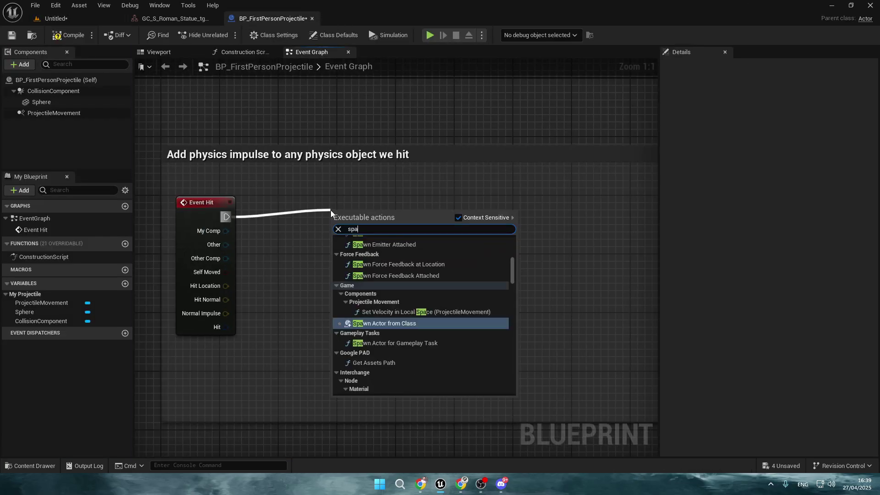
pyautogui.write('wn ac')
pyautogui.press('Return')
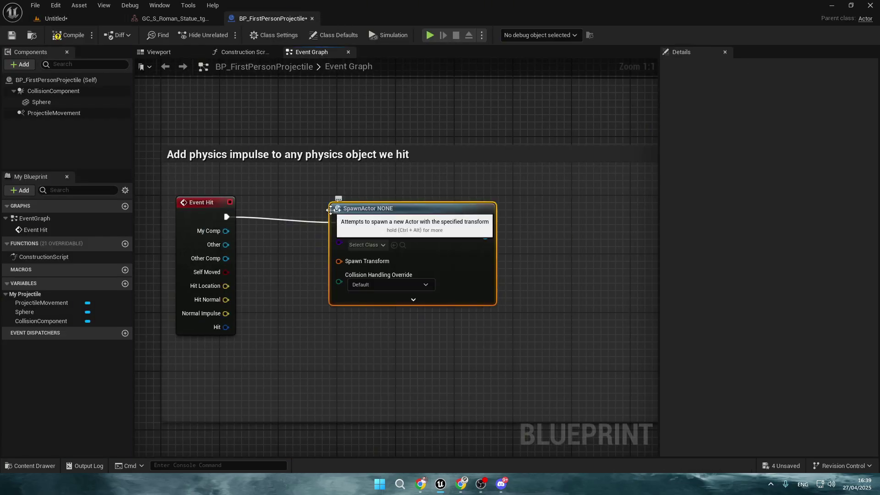
pyautogui.click(381, 246)
pyautogui.write('fs')
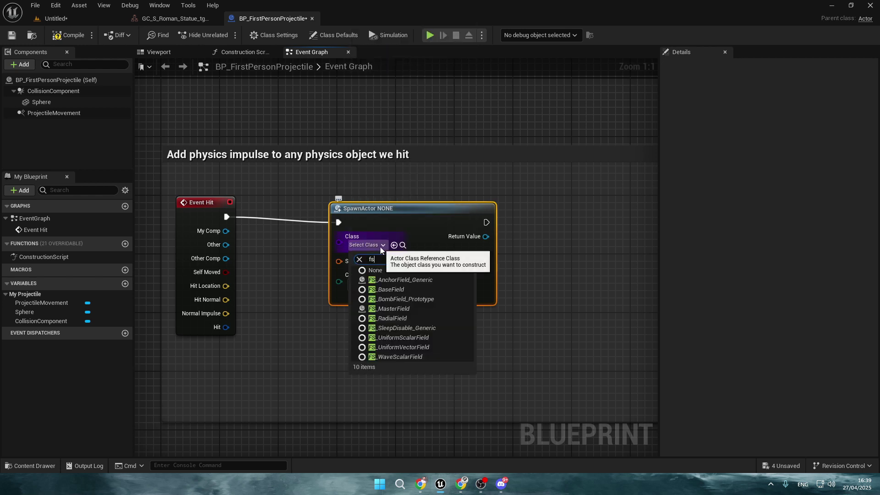
pyautogui.click(391, 308)
pyautogui.moveTo(409, 211); pyautogui.dragTo(483, 204)
# Step: Feed the Spawn Transform from a Make Transform node whose Location comes from Event Hit's Hit Location
pyautogui.moveTo(412, 254); pyautogui.dragTo(263, 266)
pyautogui.click(367, 266)
pyautogui.click(329, 280)
pyautogui.moveTo(226, 286); pyautogui.dragTo(266, 286)
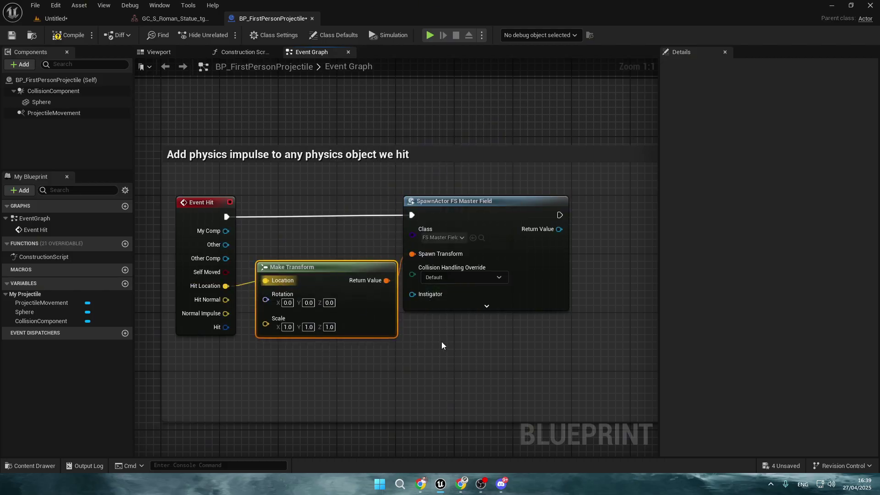
# Step: Add a Set Activation Type node for the spawned master field, run it after the spawn, and set the type to Trigger
pyautogui.moveTo(442, 346); pyautogui.dragTo(346, 346, button='right')
pyautogui.scroll(-1, 381, 330)
pyautogui.moveTo(453, 246); pyautogui.dragTo(509, 257)
pyautogui.write('set activ')
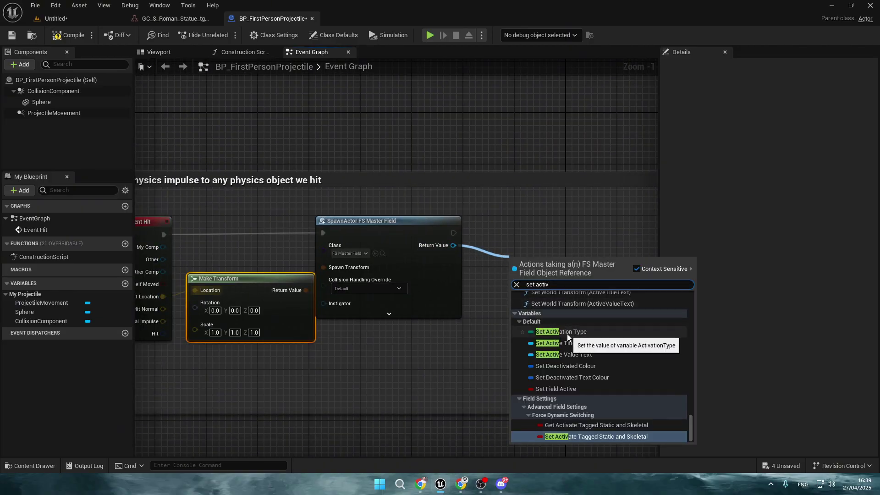
pyautogui.click(567, 332)
pyautogui.moveTo(454, 233); pyautogui.dragTo(509, 248)
pyautogui.click(543, 267)
pyautogui.click(549, 293)
pyautogui.moveTo(557, 235); pyautogui.dragTo(409, 226, button='right')
pyautogui.moveTo(465, 237); pyautogui.dragTo(471, 243)
# Step: Add the master field's CE Trigger call after the Set Activation Type node and line it up
pyautogui.moveTo(525, 243); pyautogui.dragTo(525, 243)
pyautogui.write('ce')
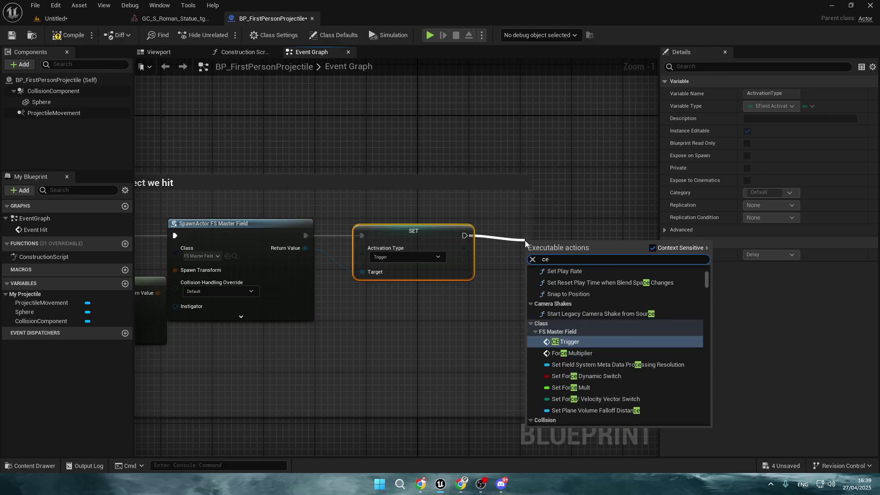
pyautogui.press('Return')
pyautogui.moveTo(580, 251); pyautogui.dragTo(559, 226)
# Step: Add a 0.2-second Delay node after CE Trigger and line it up with the chain
pyautogui.moveTo(560, 228); pyautogui.dragTo(450, 238, button='right')
pyautogui.moveTo(467, 246); pyautogui.dragTo(516, 247)
pyautogui.write('delay')
pyautogui.press('Return')
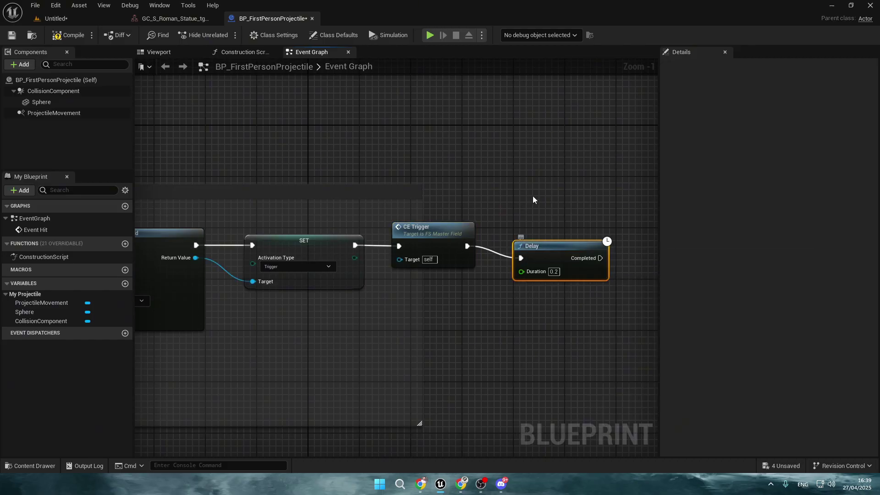
pyautogui.moveTo(545, 233); pyautogui.dragTo(545, 239)
pyautogui.moveTo(556, 300); pyautogui.dragTo(468, 301, button='right')
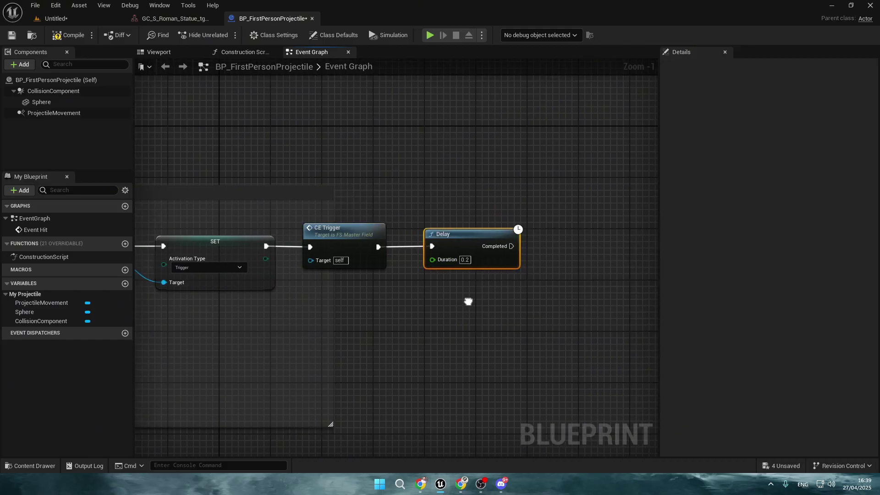
# Step: Add a Destroy Actor node that runs when the Delay completes
pyautogui.moveTo(512, 252); pyautogui.dragTo(560, 251)
pyautogui.write('destroy')
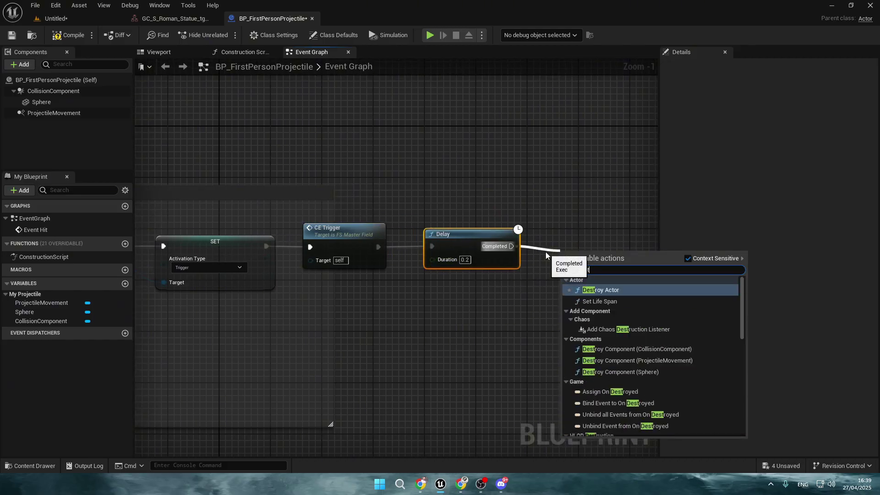
pyautogui.press('Return')
pyautogui.scroll(-4, 600, 304)
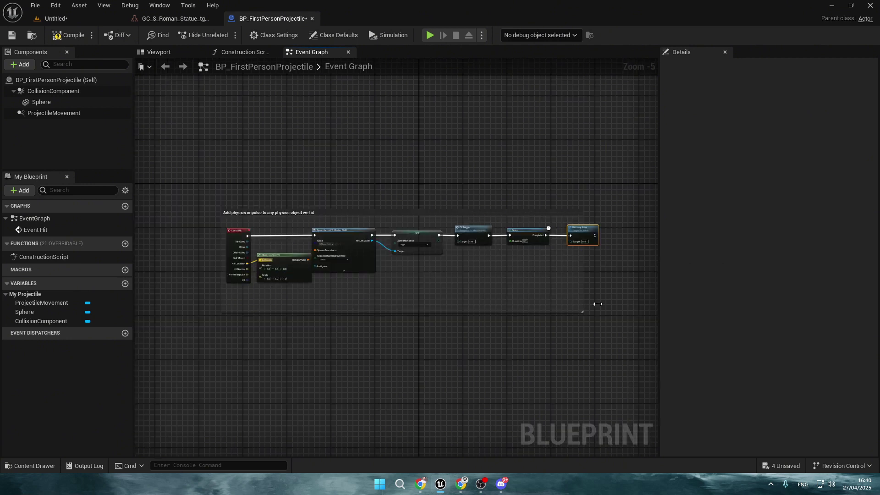
pyautogui.moveTo(280, 220); pyautogui.dragTo(611, 353)
pyautogui.click(611, 353)
# Step: Connect the spawned master field's Return Value to the CE Trigger Target, and compile and save the projectile blueprint
pyautogui.click(75, 39)
pyautogui.click(12, 40)
pyautogui.scroll(4, 415, 254)
pyautogui.click(407, 260)
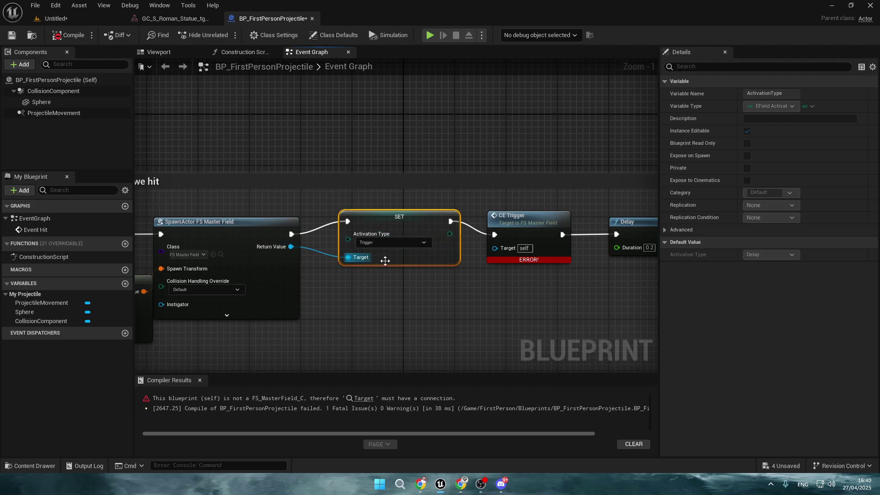
pyautogui.moveTo(495, 248); pyautogui.dragTo(291, 247)
pyautogui.click(69, 35)
# Step: Play the level, fire a rifle projectile at the statue, and walk around to inspect the fragments
pyautogui.click(73, 22)
pyautogui.click(224, 35)
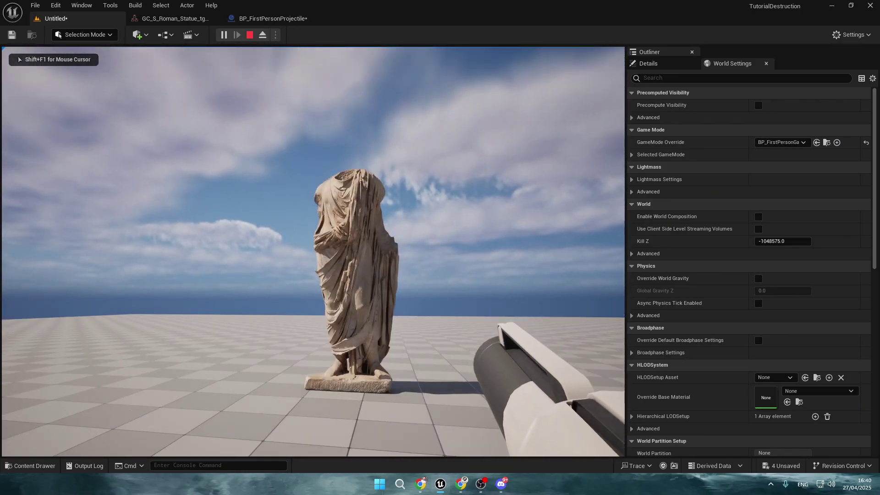
pyautogui.click(313, 251)
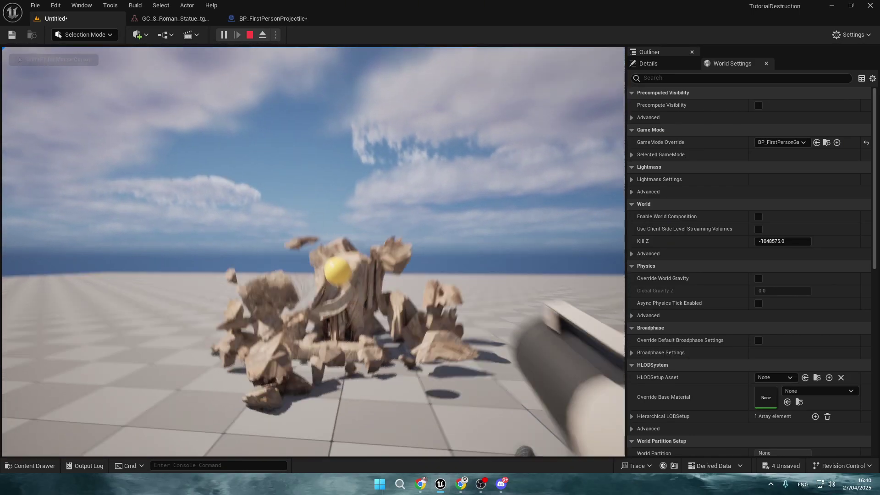
pyautogui.press('w')
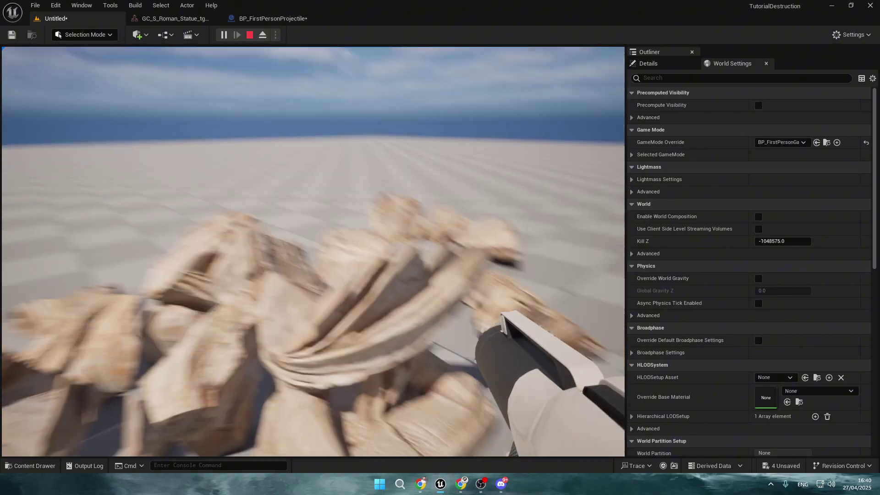
pyautogui.press('s')
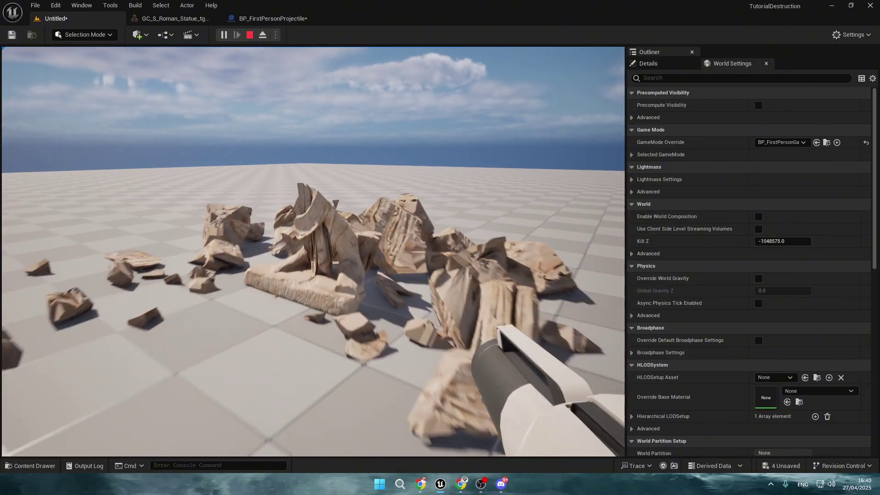
pyautogui.press('s')
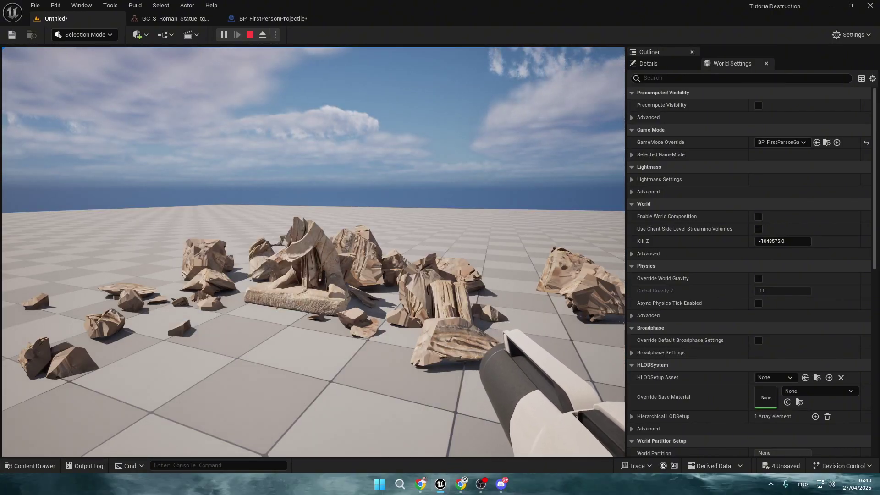